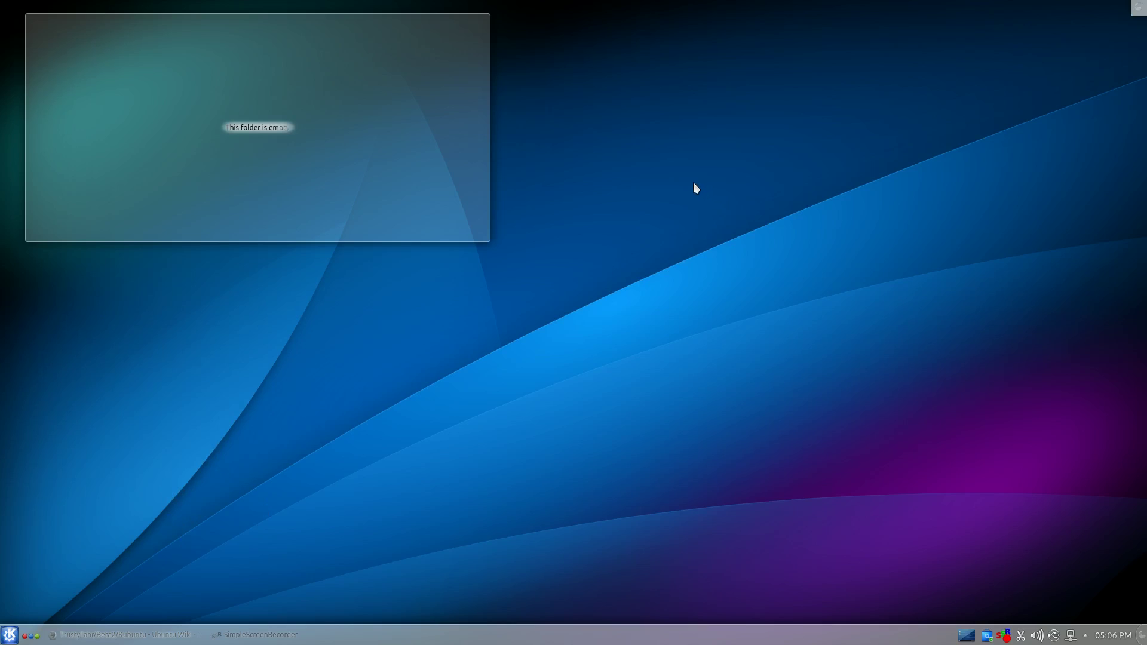
Reveal the desktop folder view widget's handle.
mouse_move(475, 166)
Restore the Kubuntu wiki window and skim the Beta 2 Highlights down to Known Problems.
click(81, 636)
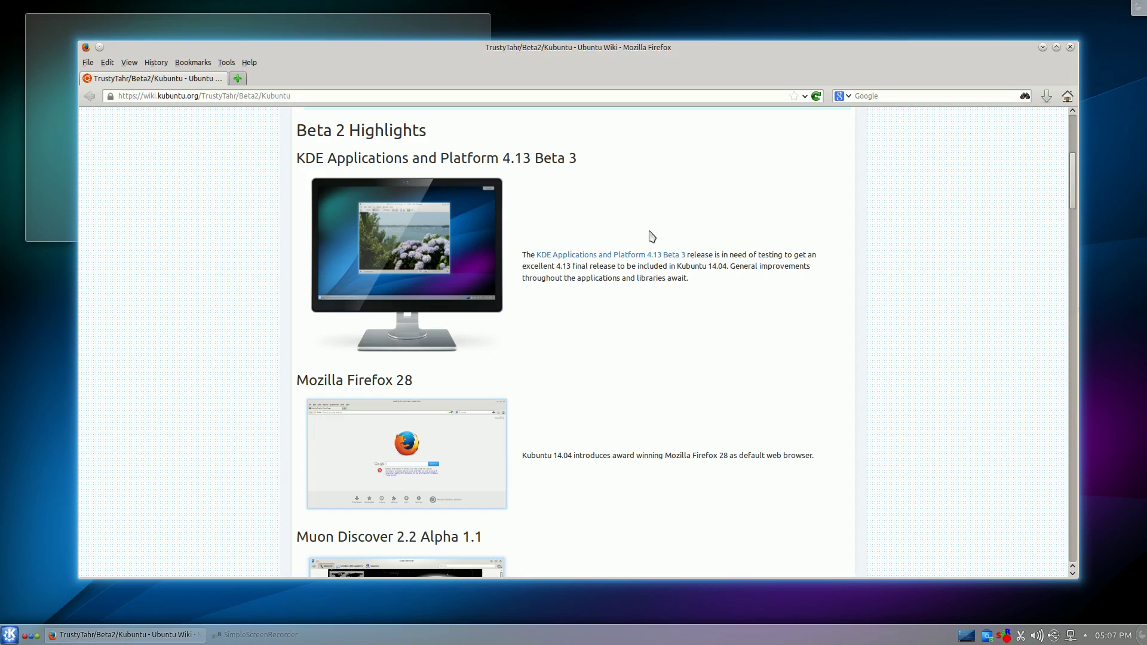
scroll(658, 223, down, 5)
scroll(659, 223, down, 1)
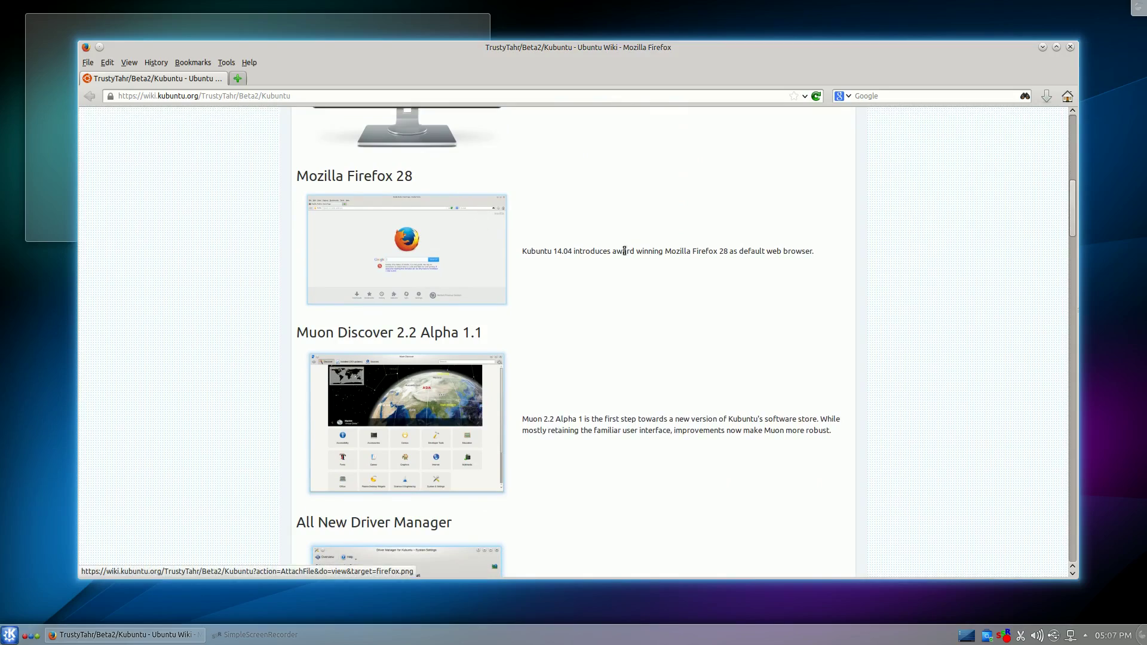
scroll(628, 248, down, 3)
scroll(628, 242, down, 10)
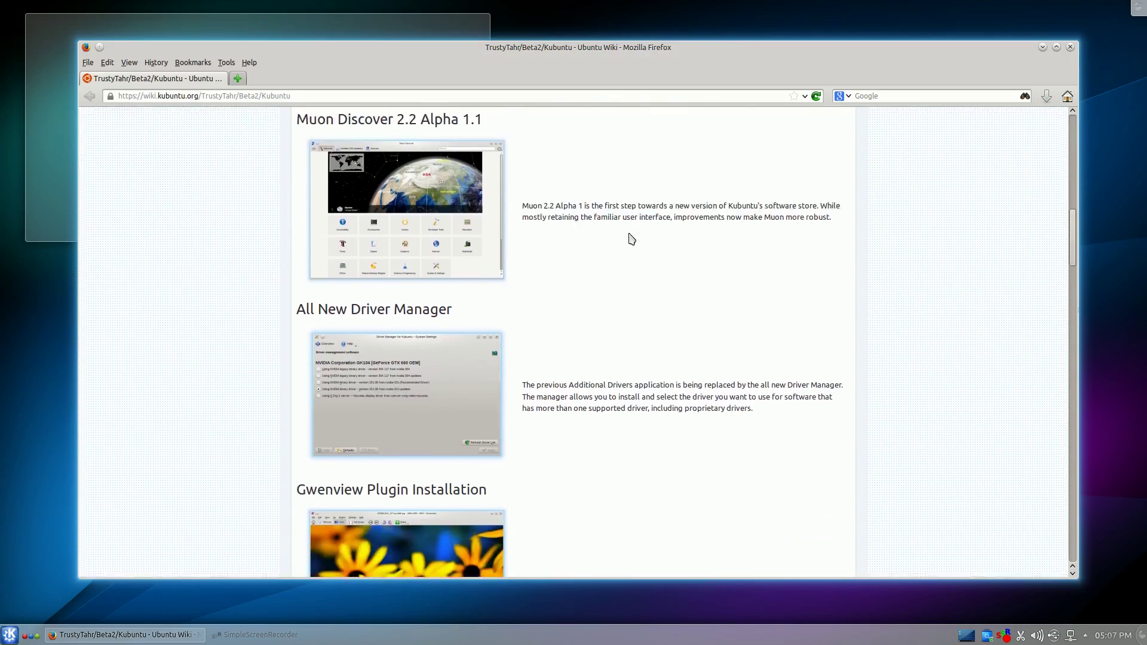
scroll(675, 218, down, 19)
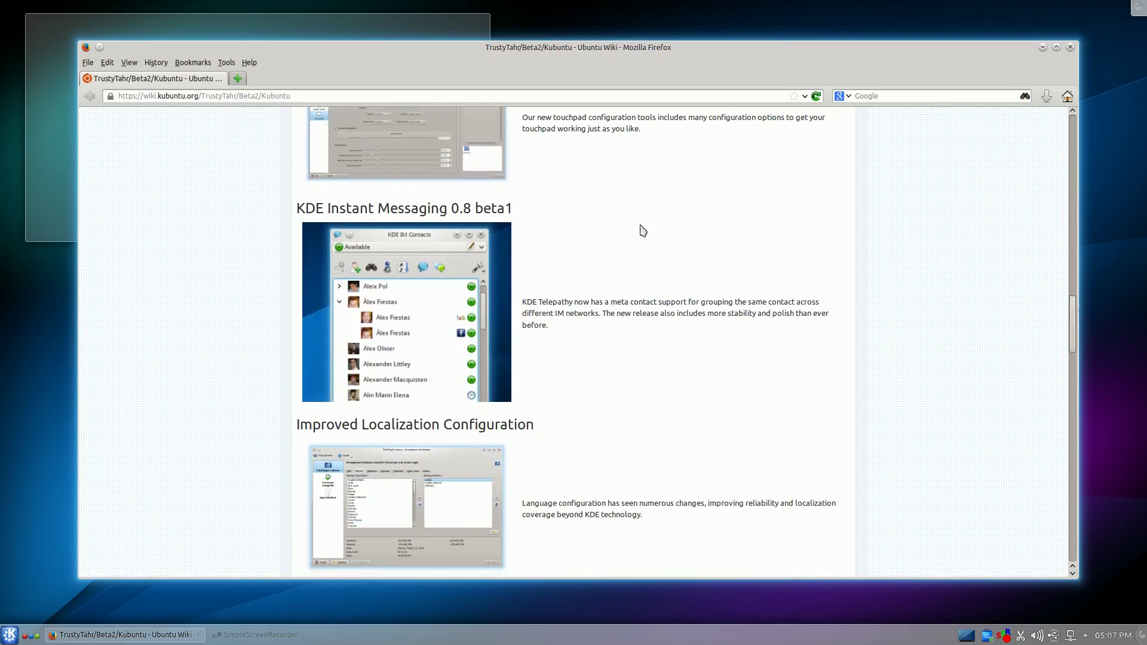
scroll(640, 224, down, 7)
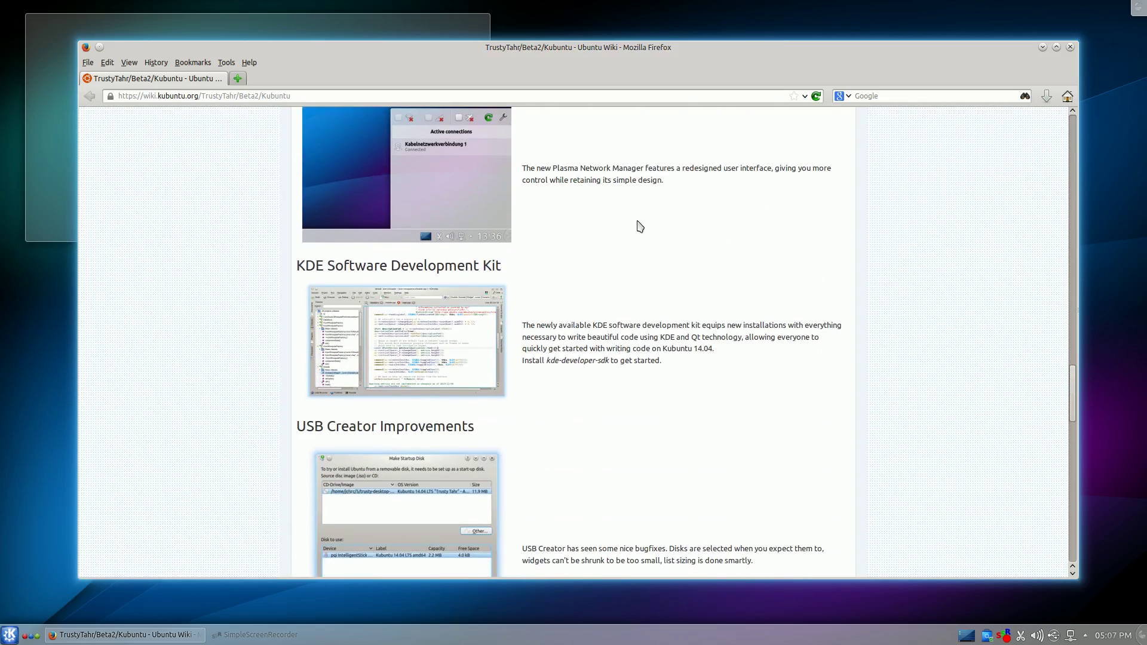
scroll(640, 227, up, 3)
scroll(599, 234, down, 17)
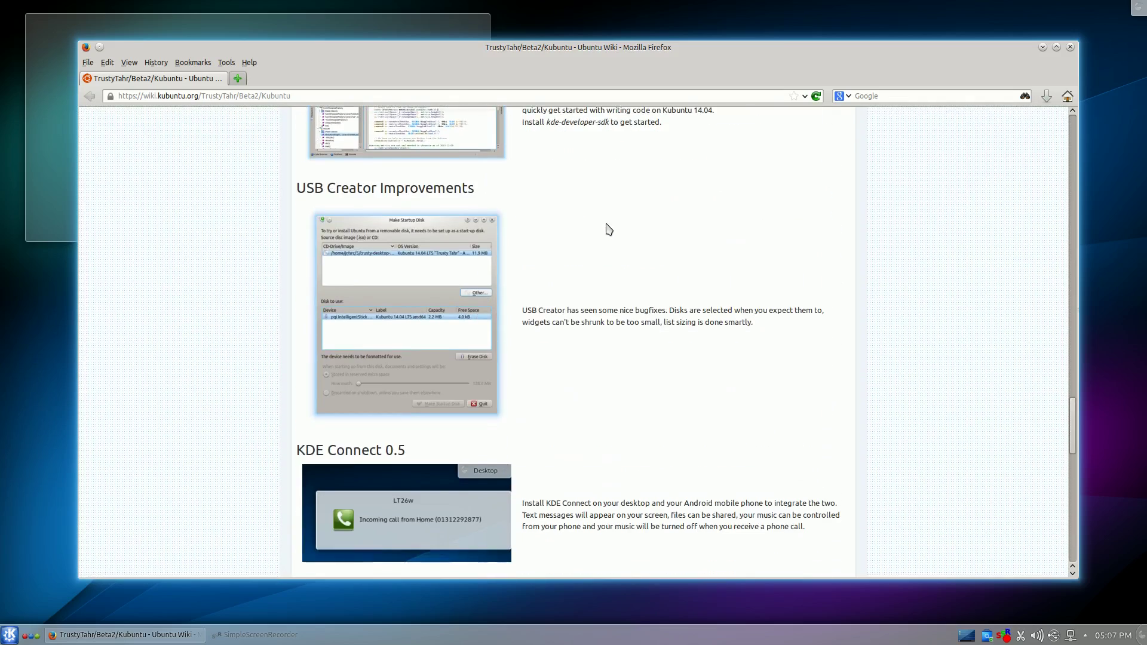
scroll(616, 224, down, 10)
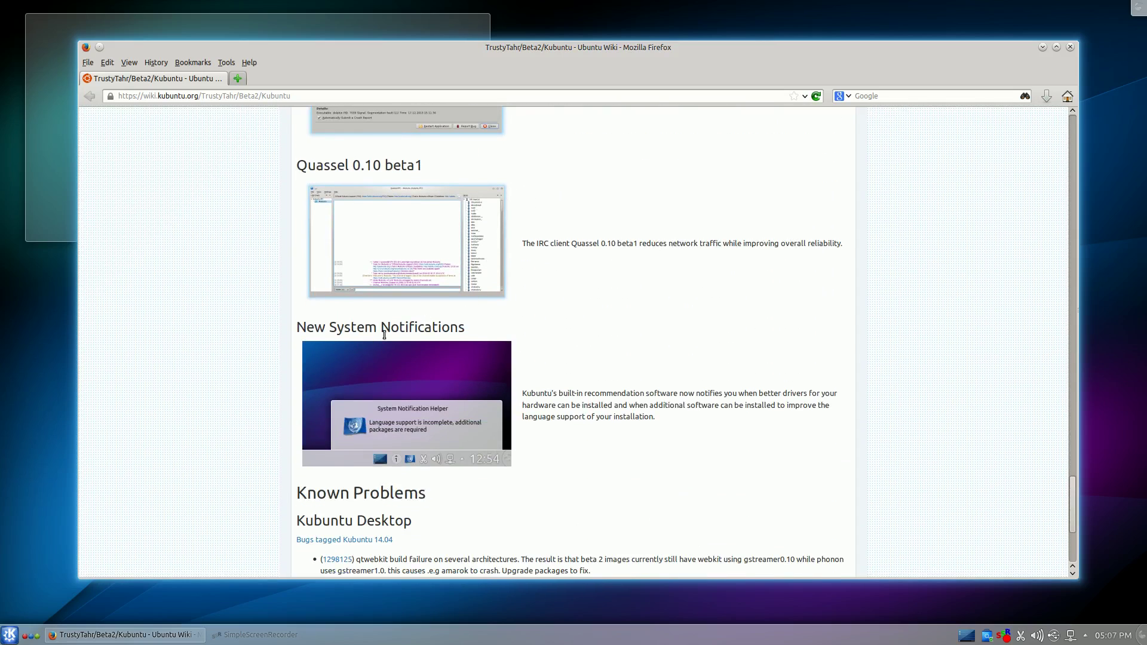
scroll(572, 260, up, 2)
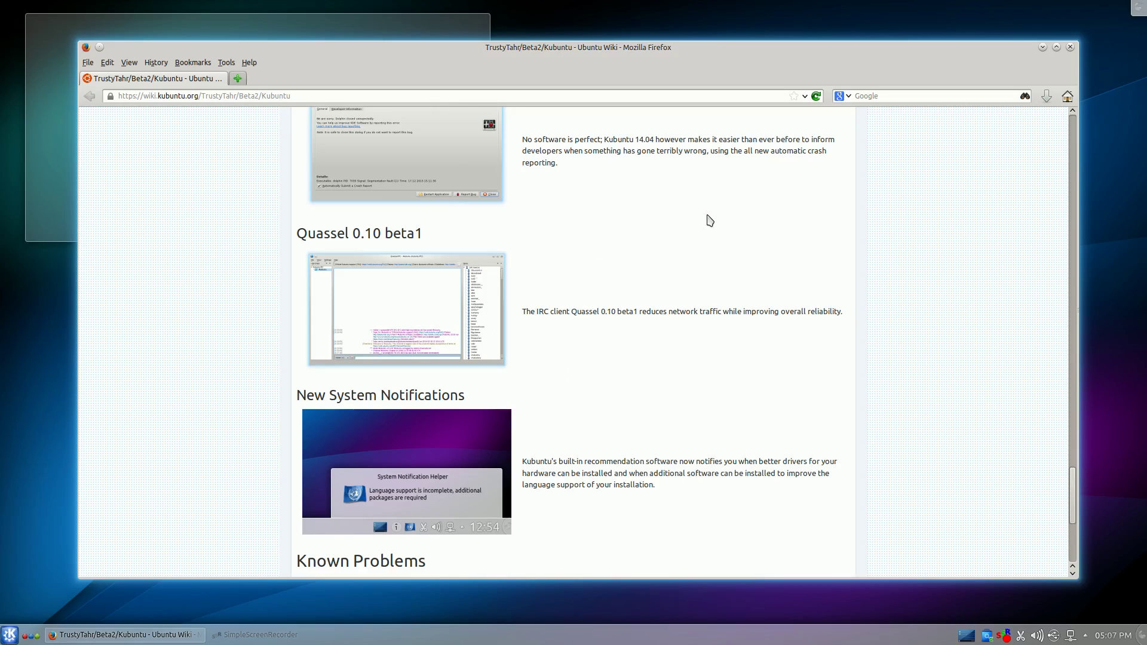
scroll(679, 281, up, 2)
scroll(678, 281, up, 7)
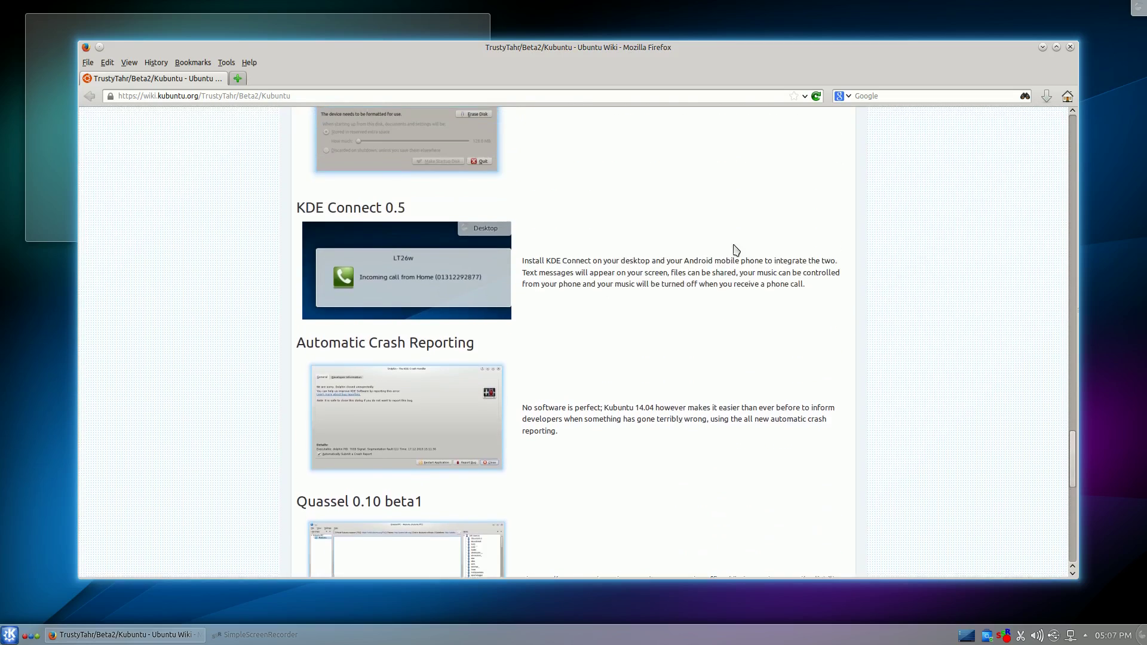
click(1043, 47)
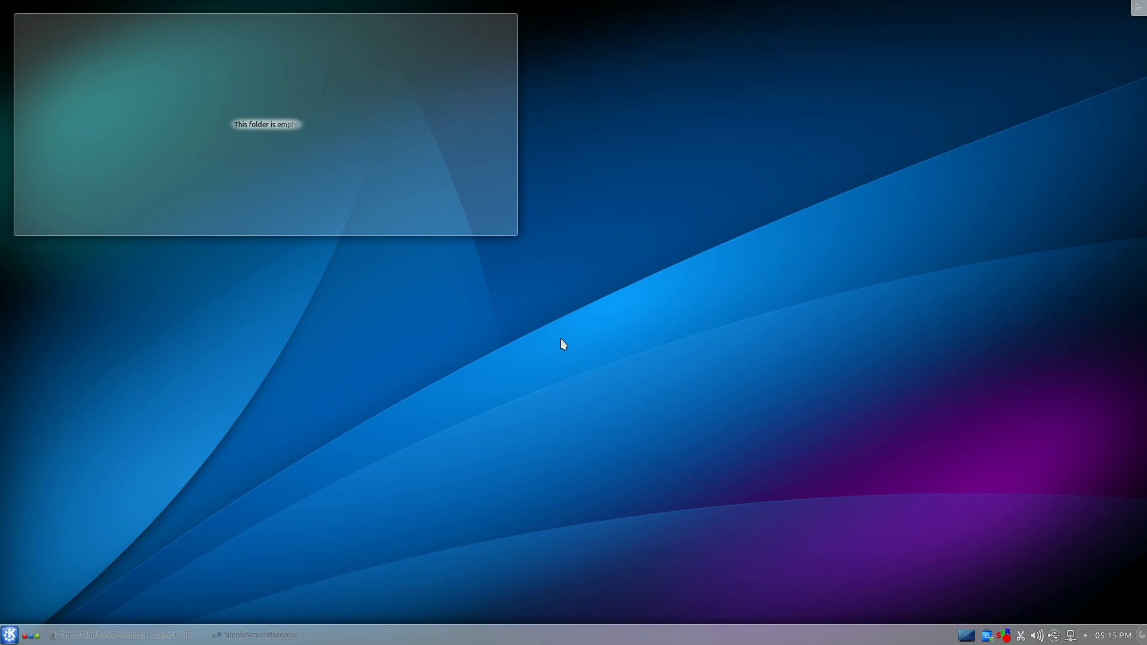
click(119, 635)
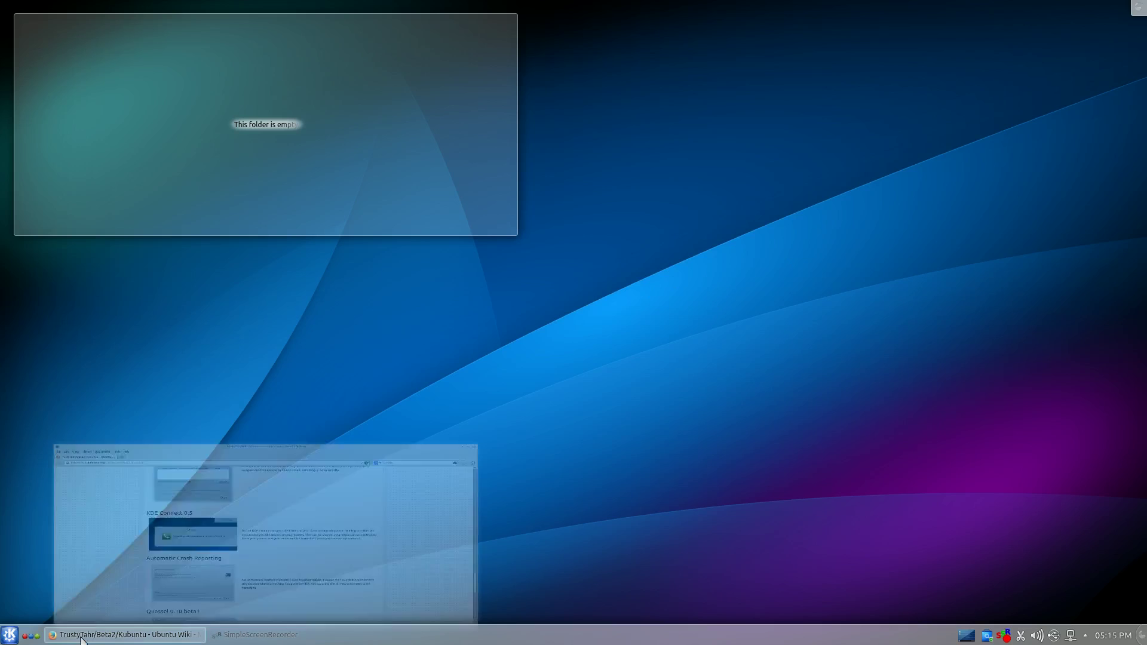
click(1043, 47)
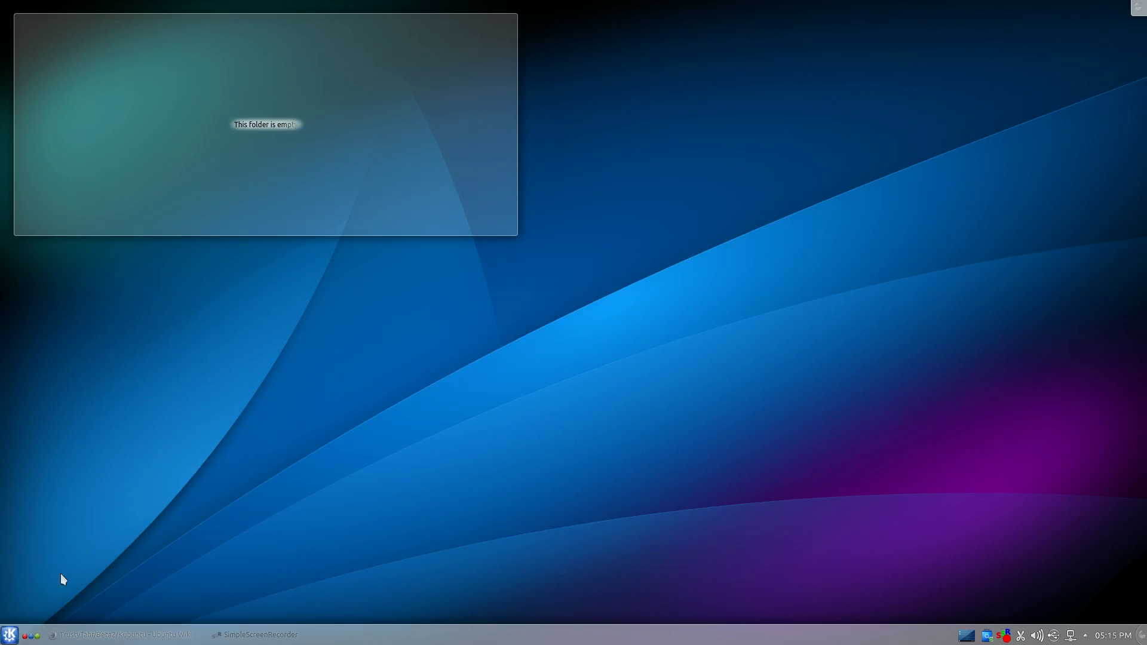
Open the K launcher and look through the Applications categories list.
click(10, 634)
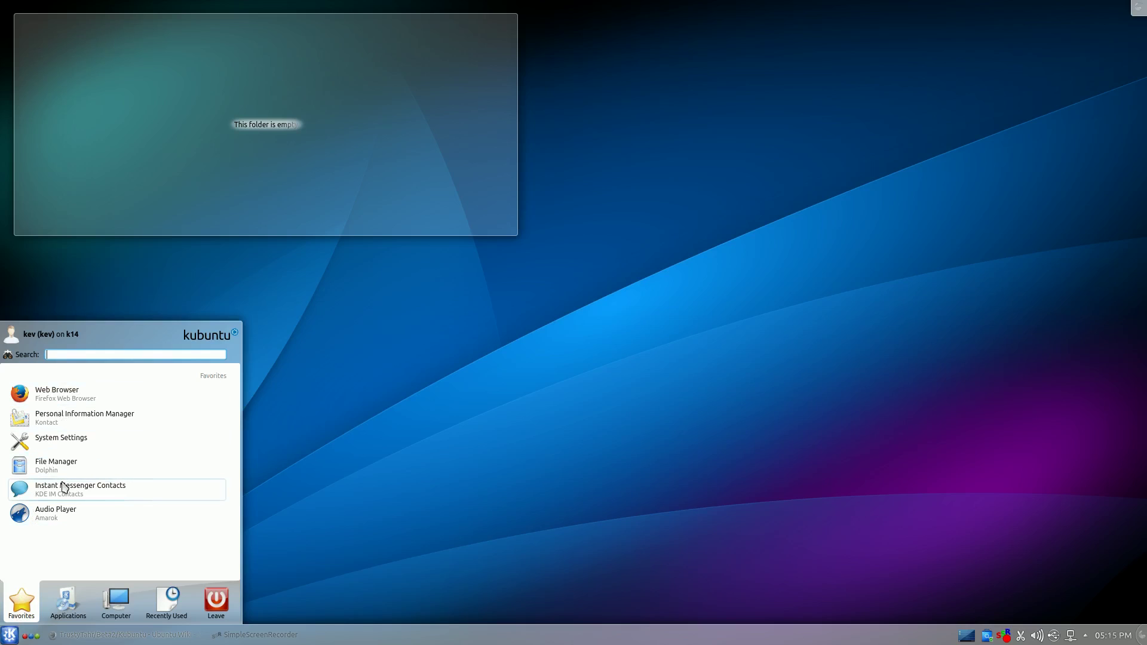
click(77, 593)
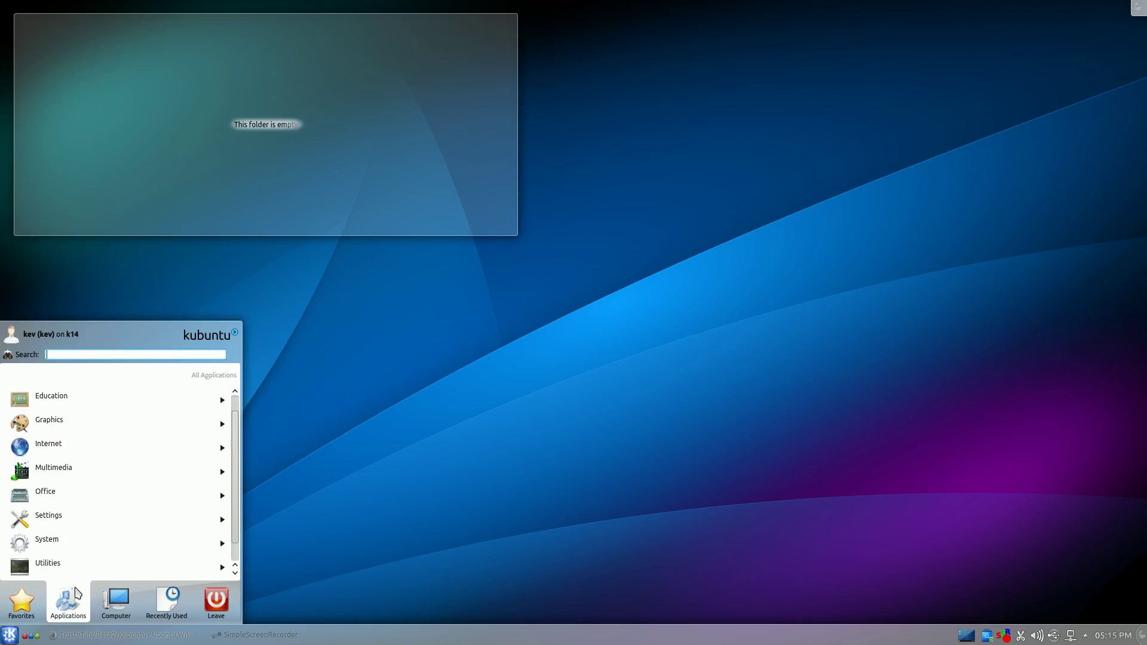
scroll(103, 496, up, 1)
scroll(105, 445, down, 2)
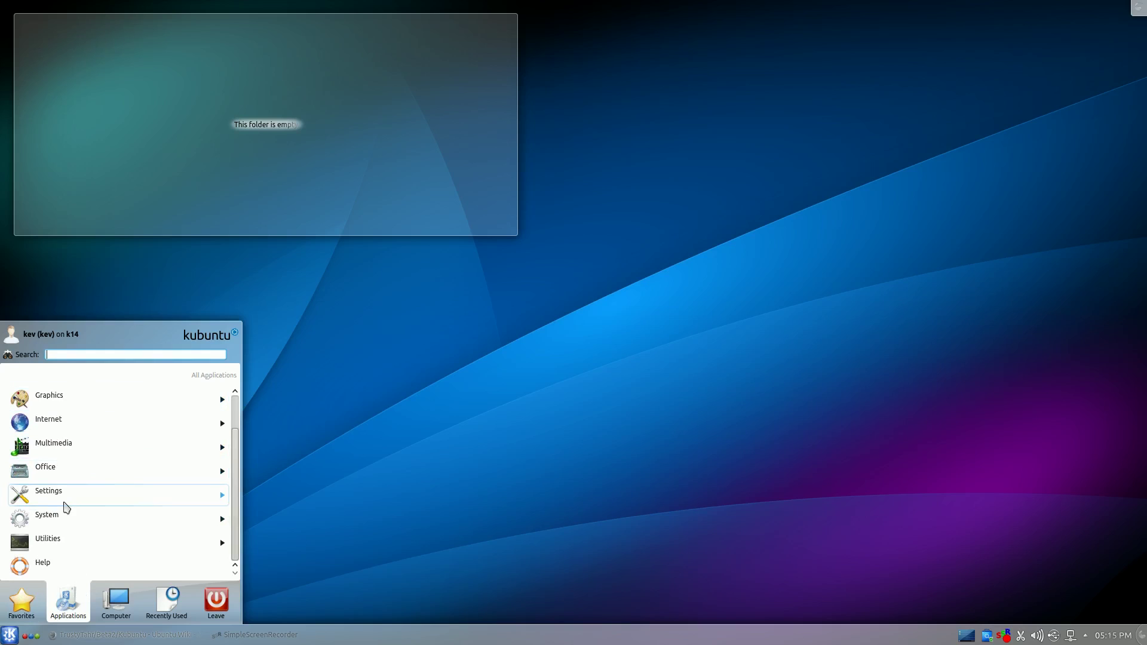
scroll(67, 457, up, 2)
scroll(62, 526, down, 2)
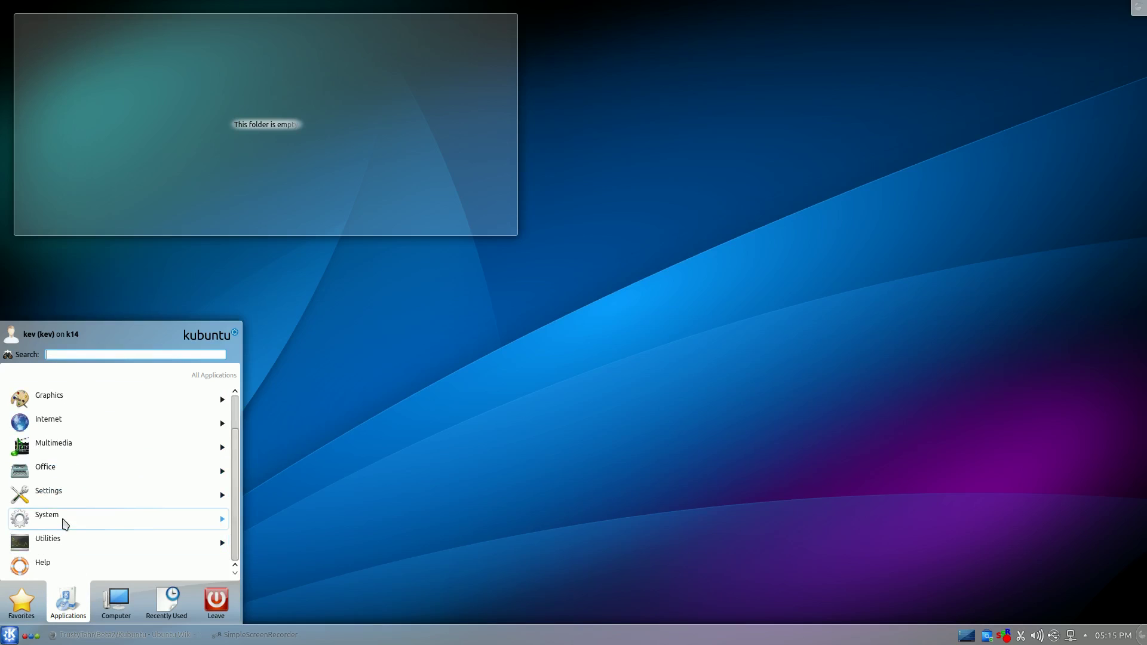
Browse the System category, go back, then view the Computer tab's places.
click(64, 521)
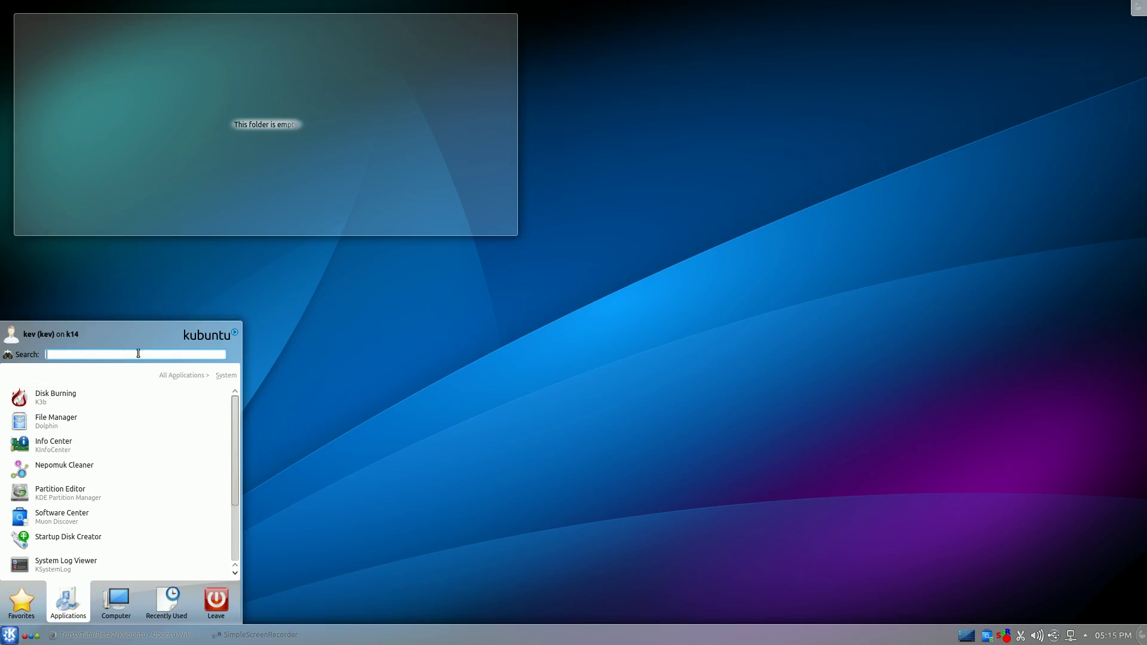
click(176, 381)
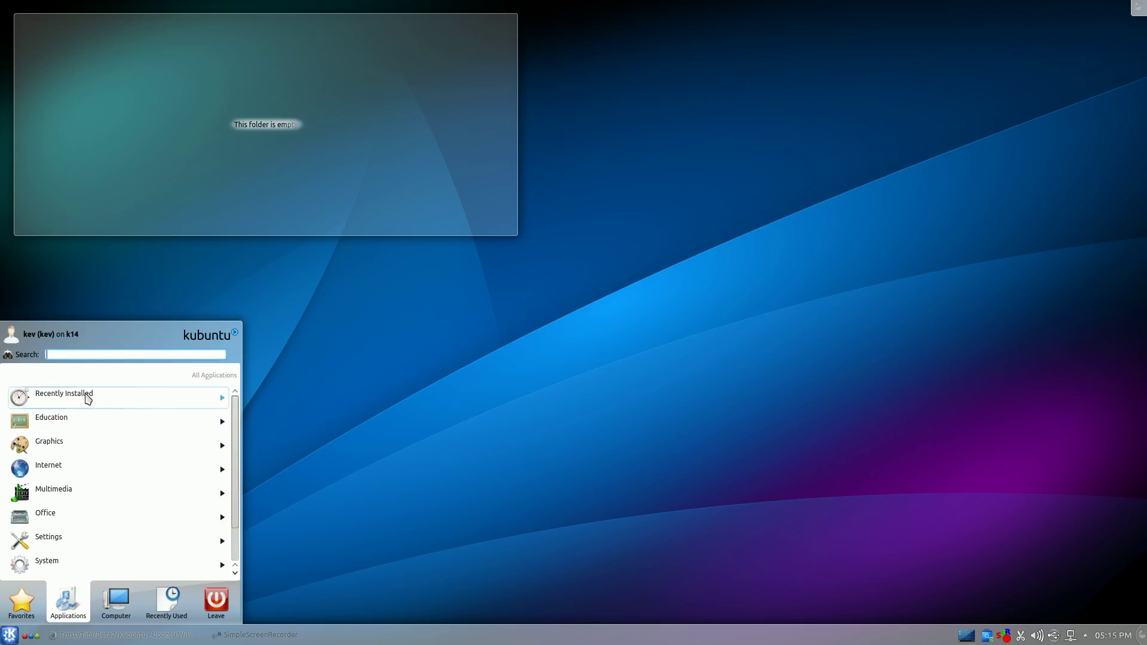
scroll(58, 502, down, 1)
click(116, 601)
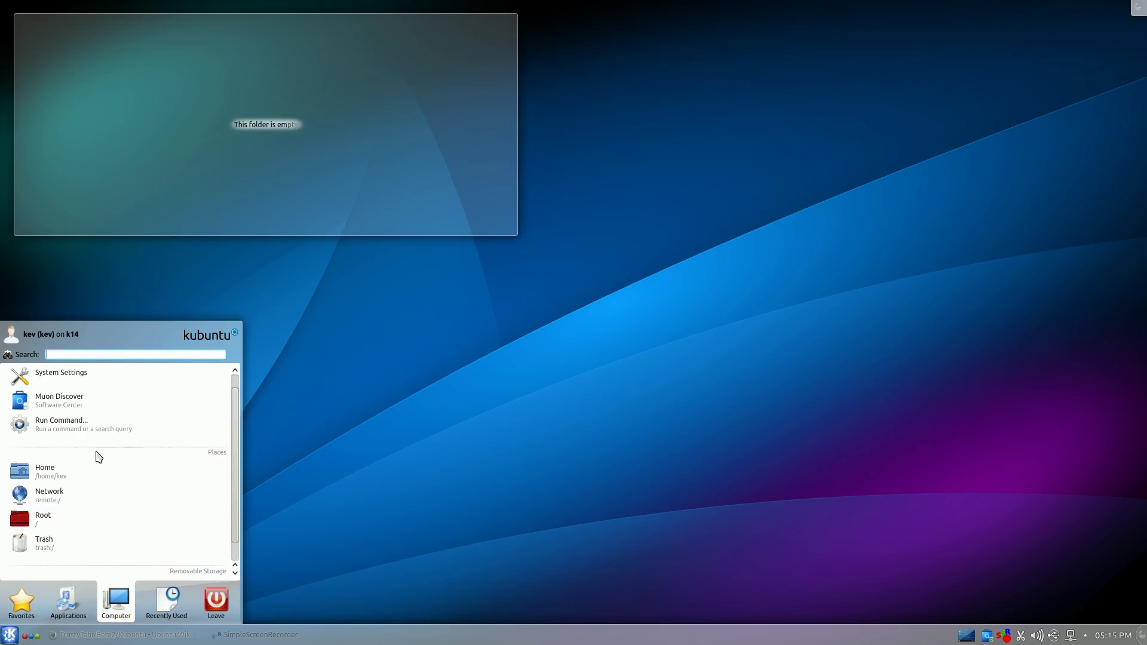
scroll(94, 456, down, 1)
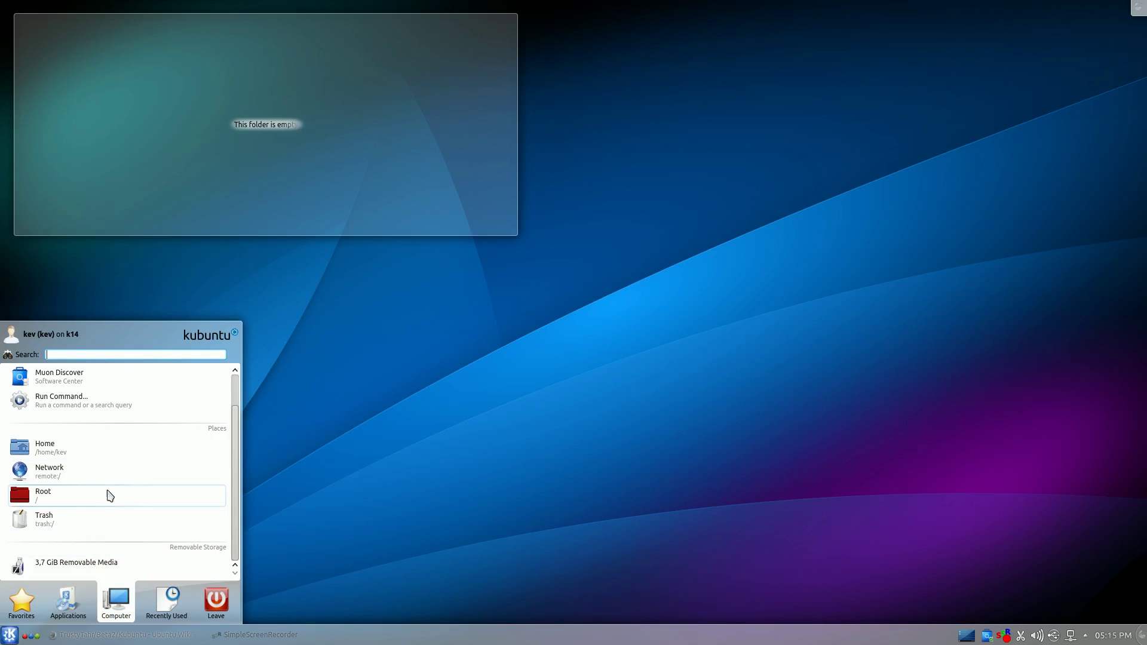
scroll(113, 481, up, 1)
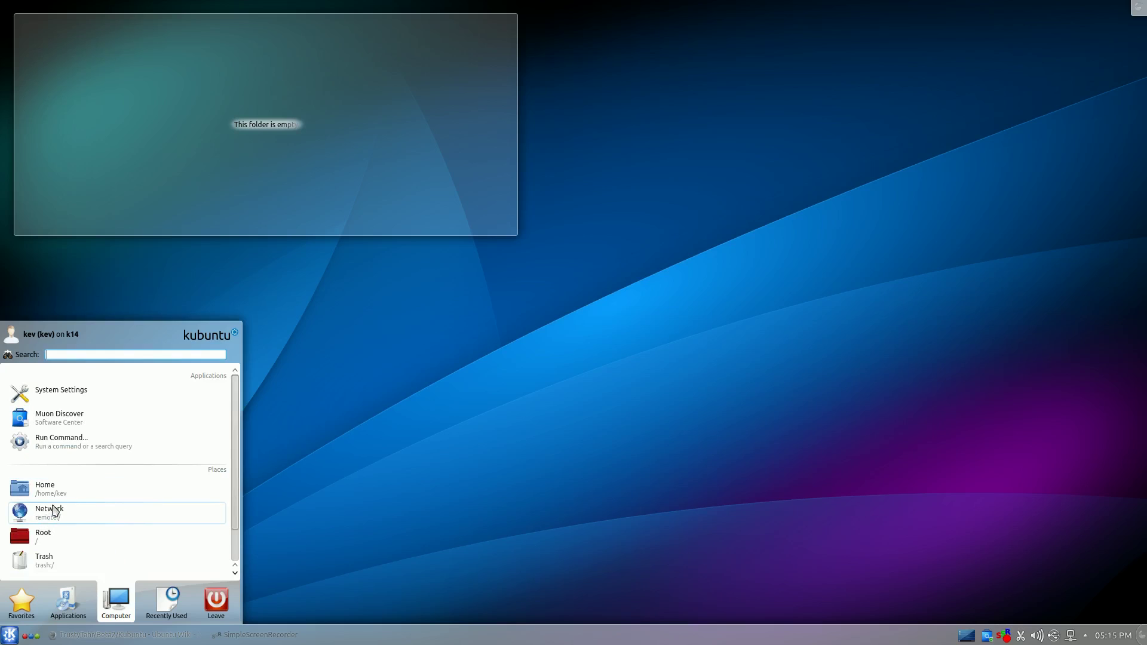
Look through the Leave, Applications and Favorites tabs, ending on the Computer tab.
click(216, 601)
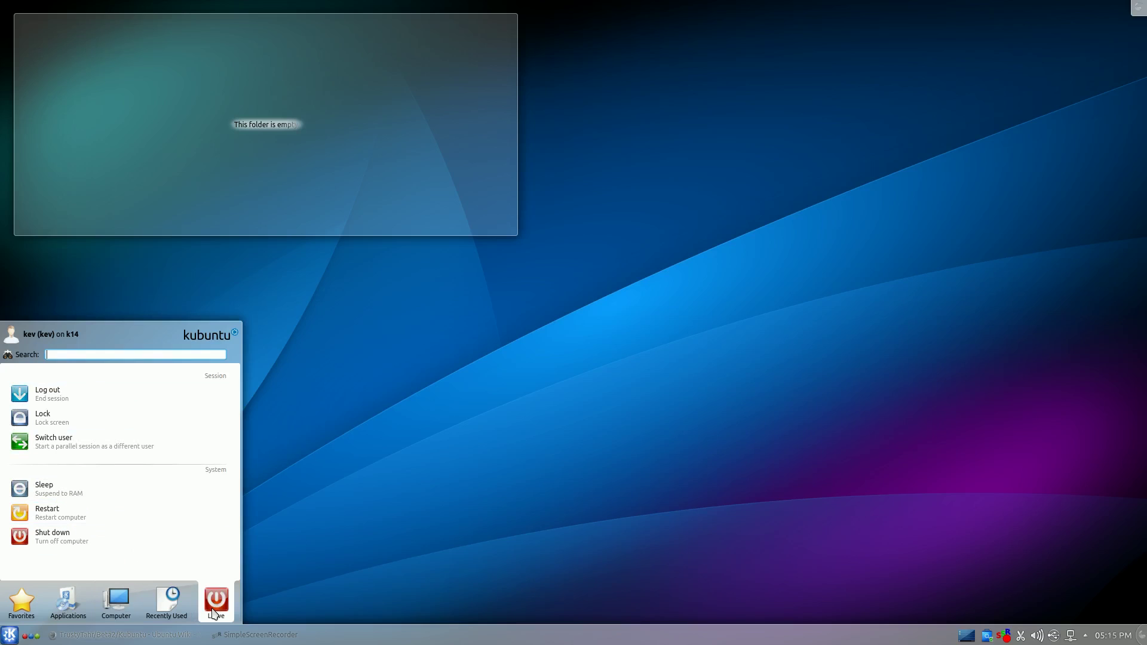
click(62, 615)
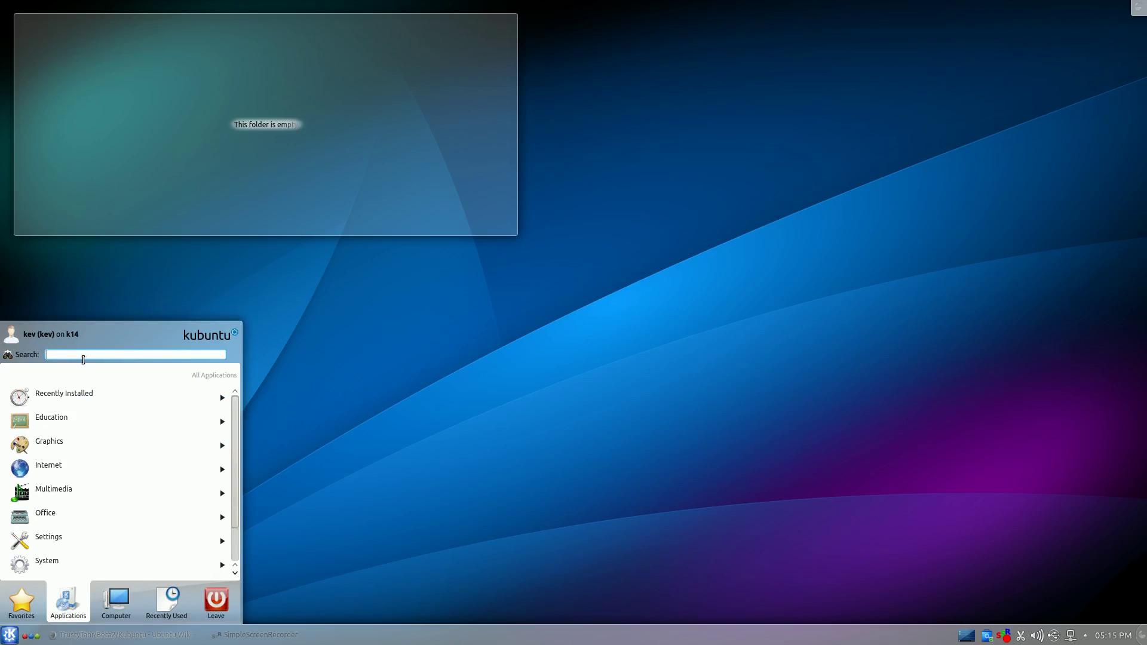
click(22, 603)
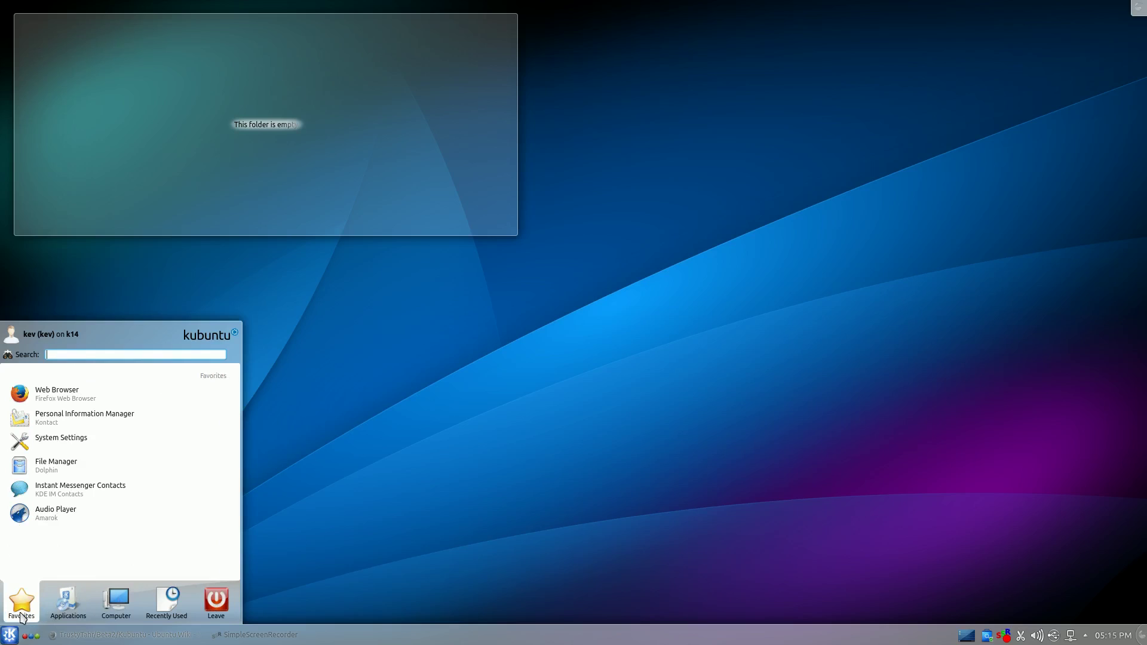
click(60, 605)
click(117, 600)
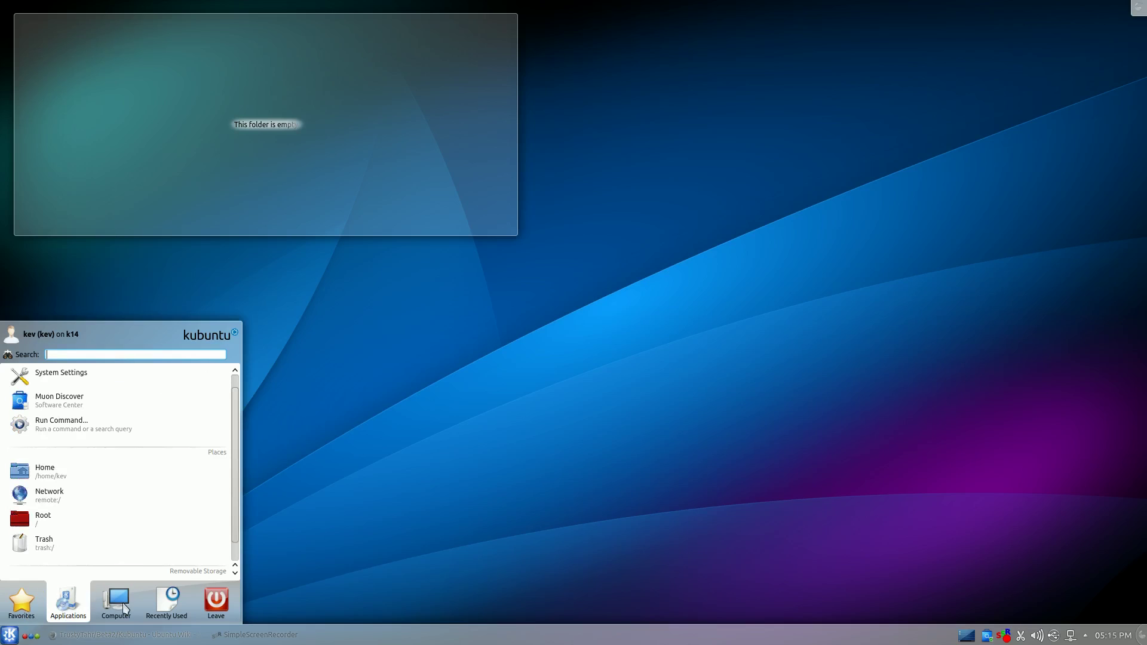
Launch Muon Discover, then move and enlarge its window.
click(70, 399)
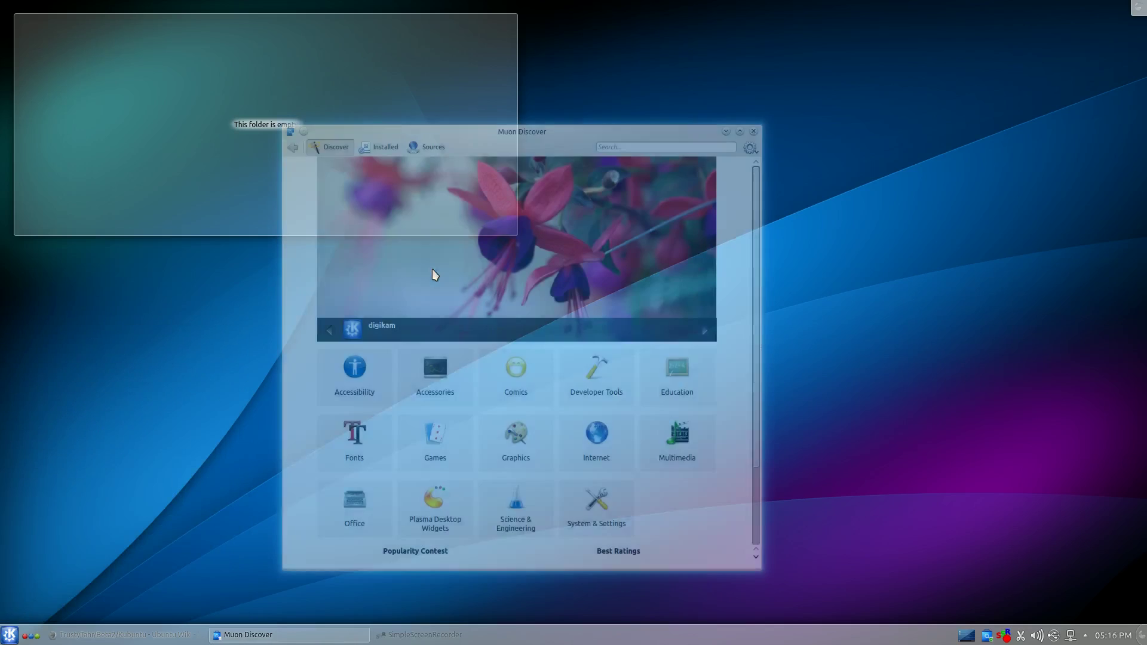
drag(513, 140, 482, 96)
drag(731, 525, 981, 571)
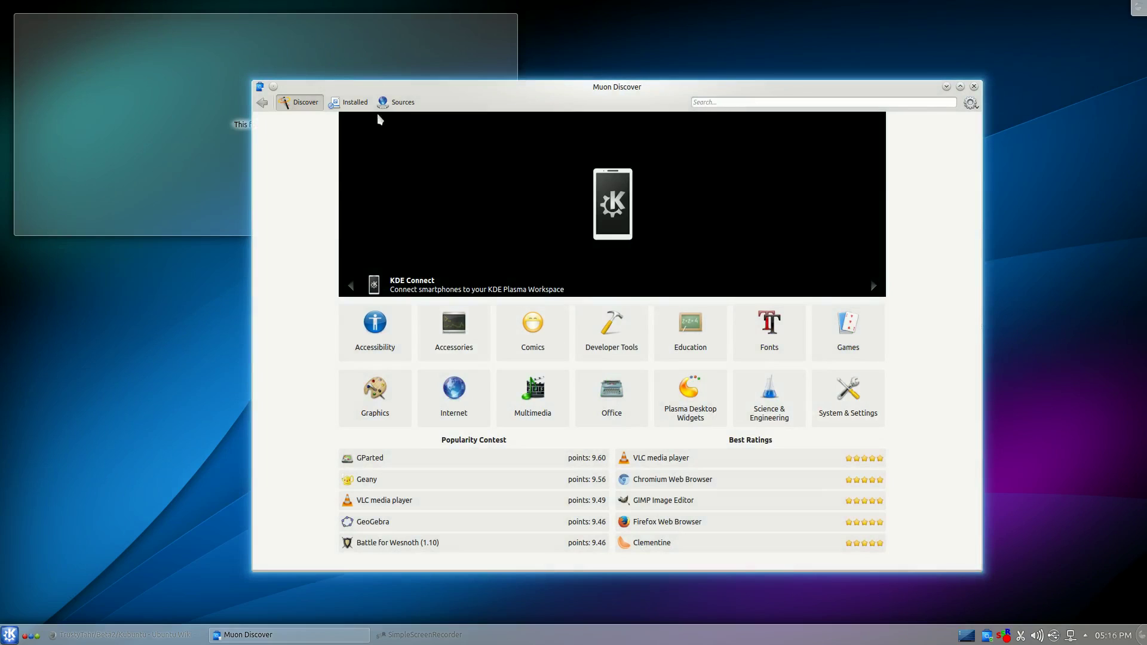
drag(428, 92, 397, 93)
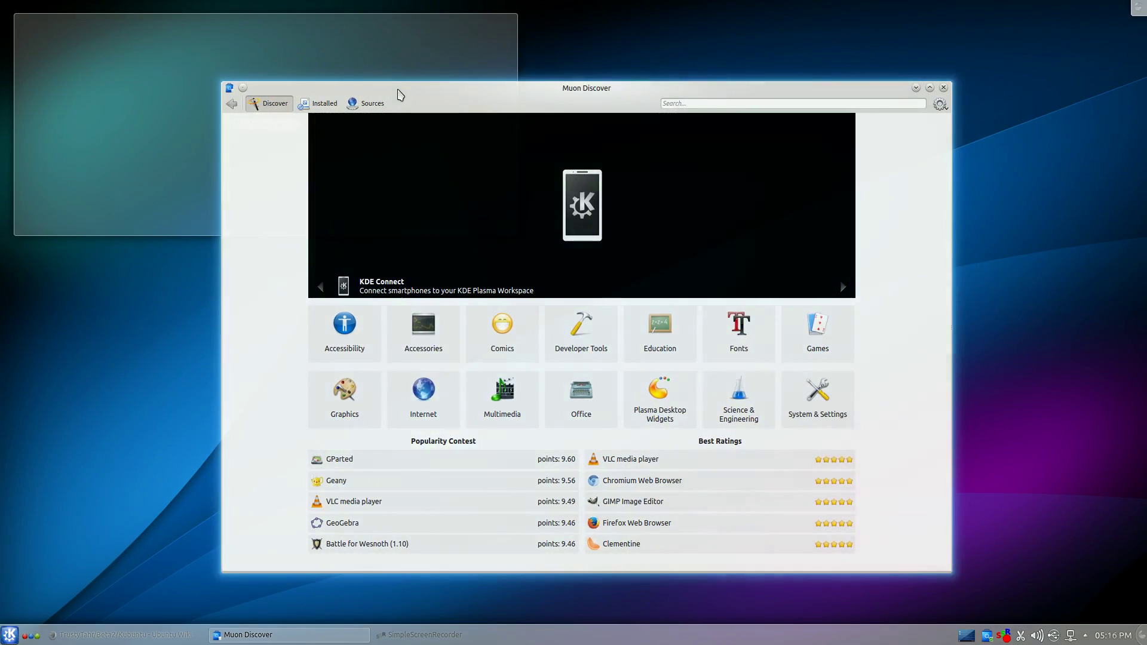
Browse the Accessories category, return to the home page, and close Muon Discover.
click(446, 326)
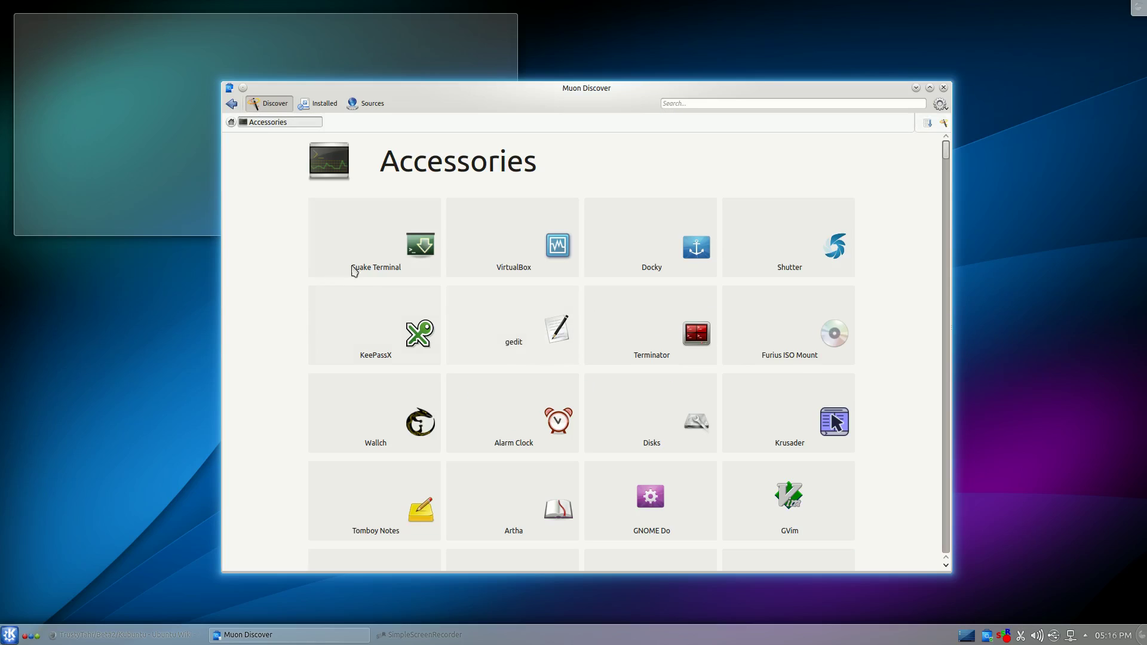
click(231, 104)
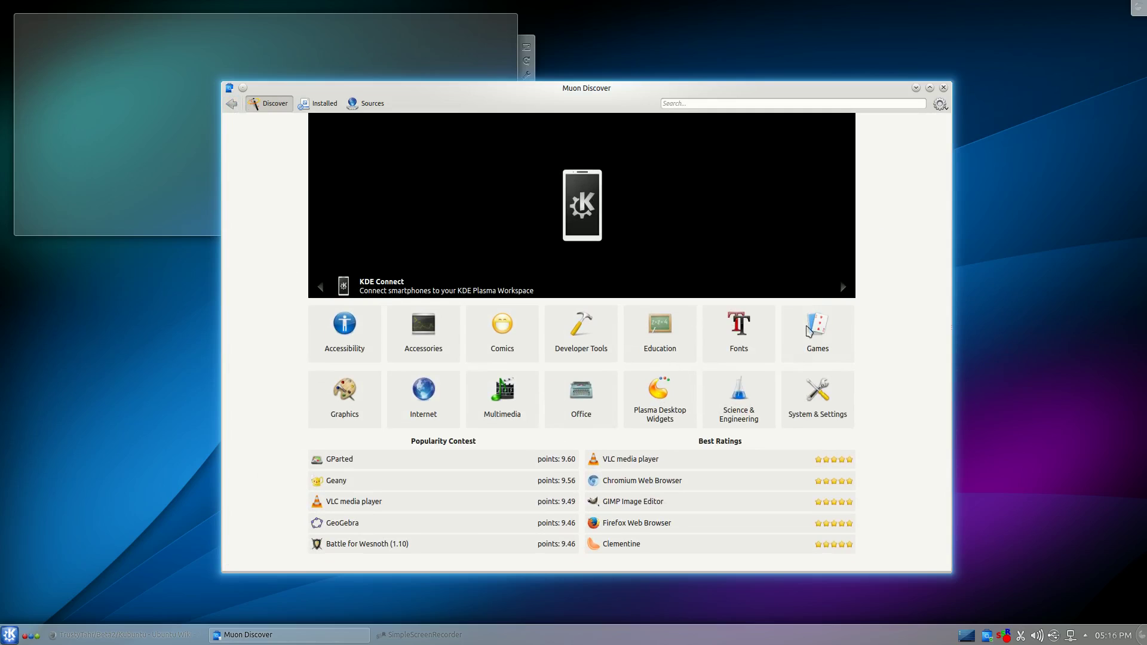
click(944, 87)
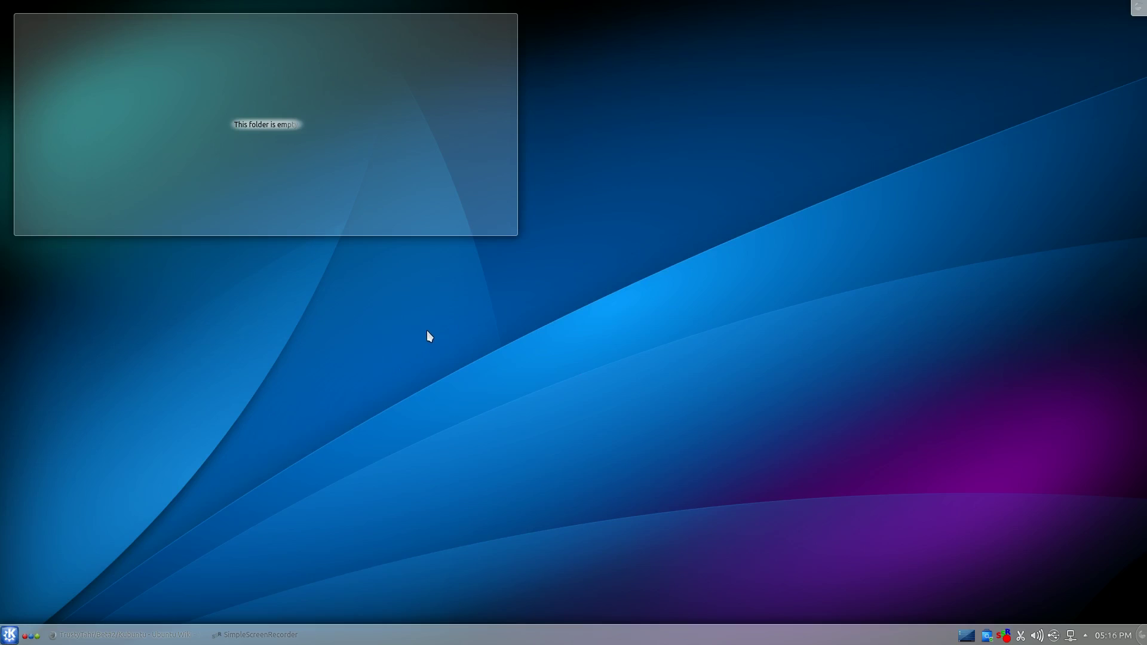
right_click(506, 288)
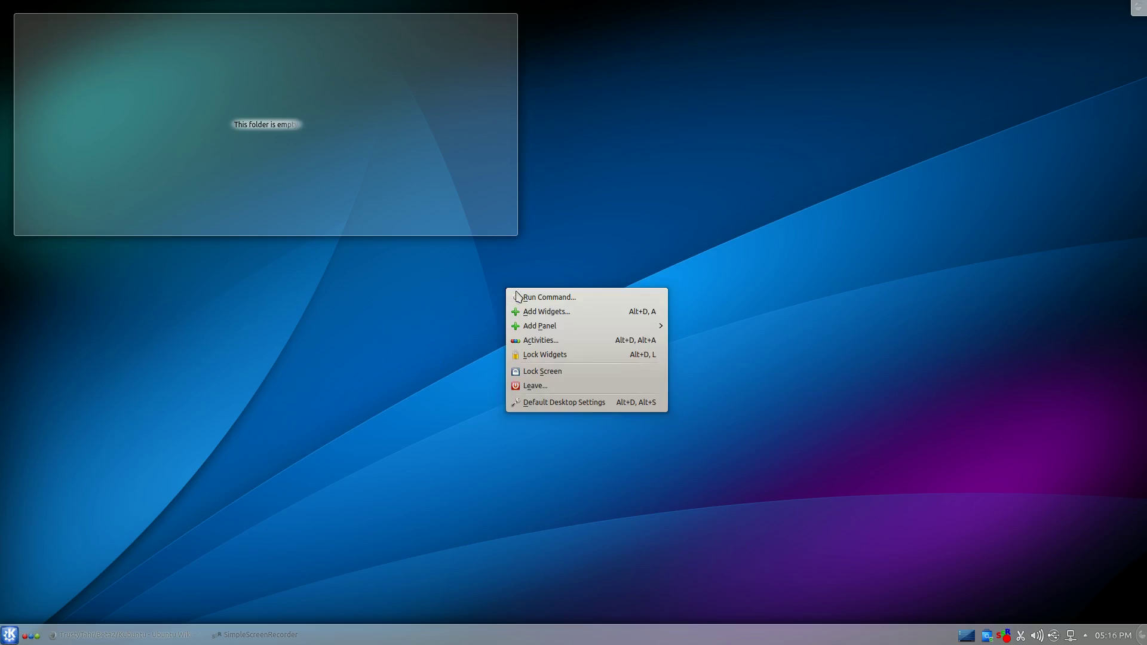
click(529, 311)
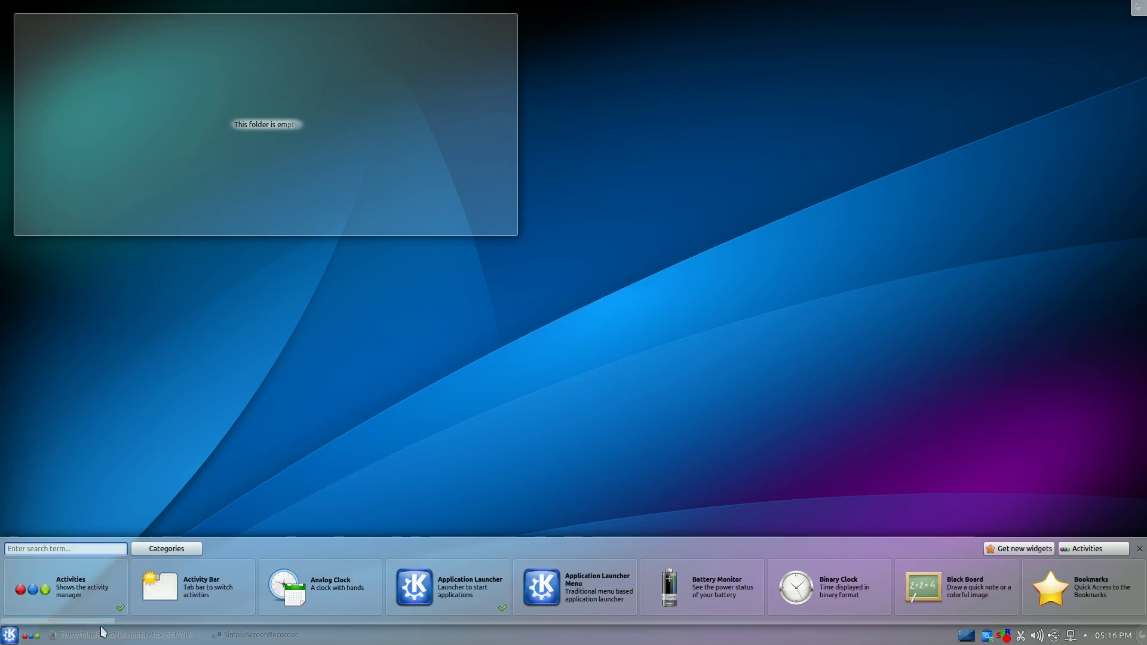
drag(74, 623, 182, 626)
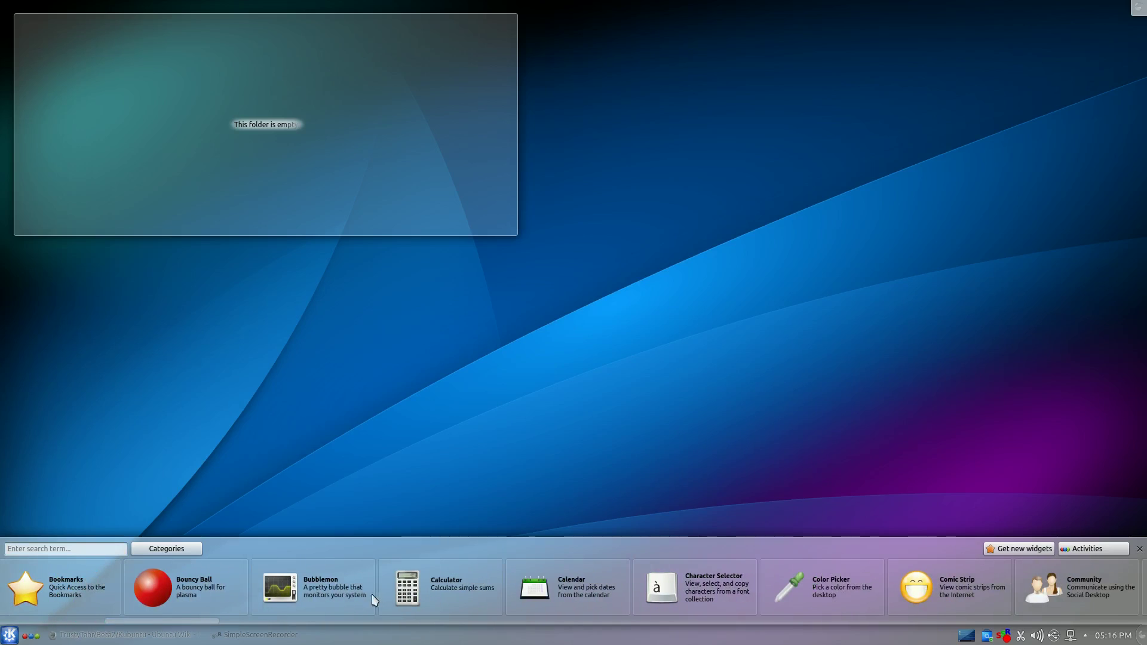
double_click(430, 589)
drag(573, 605, 777, 105)
click(826, 138)
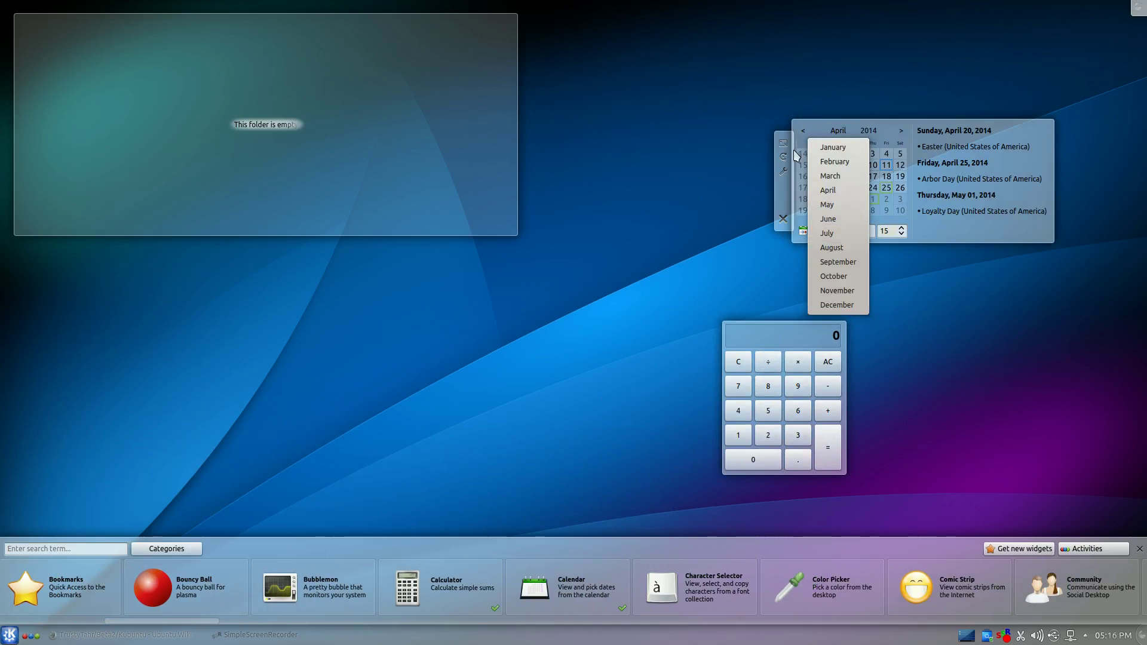
click(675, 88)
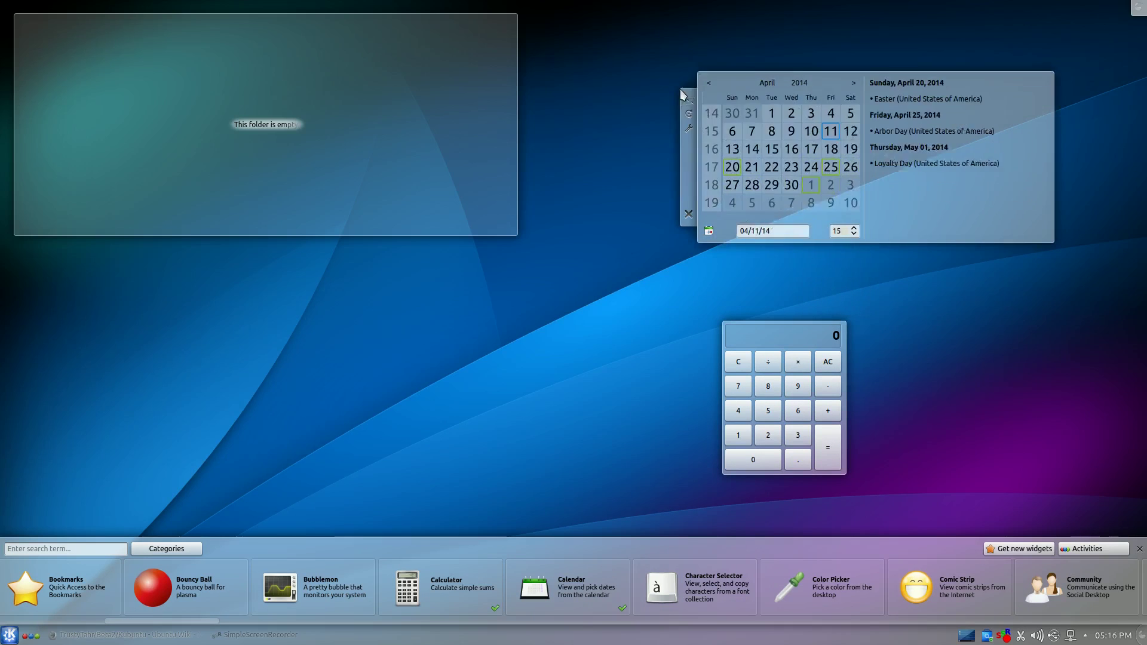
drag(683, 95, 741, 116)
drag(741, 181, 726, 156)
click(858, 453)
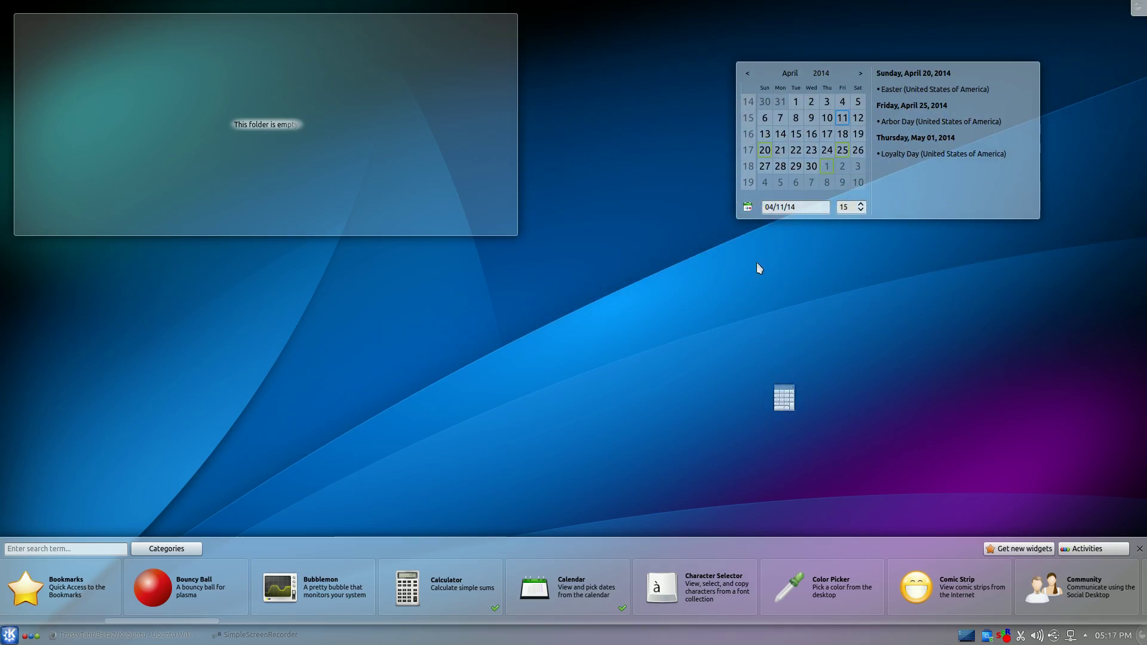
click(729, 195)
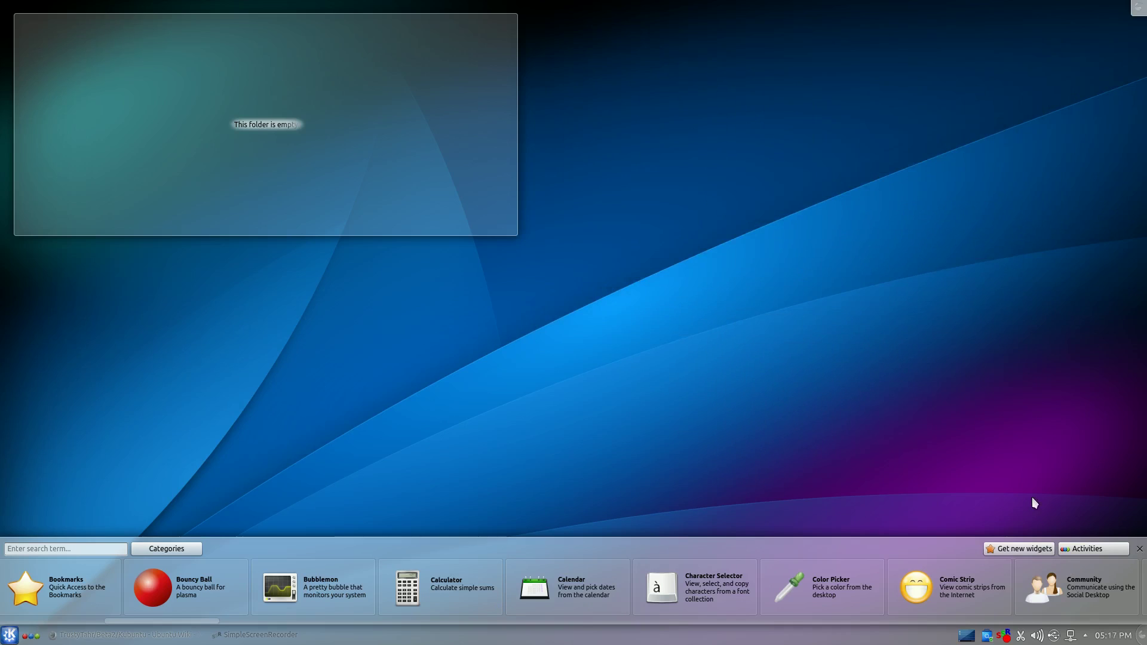
click(1140, 549)
mouse_move(325, 116)
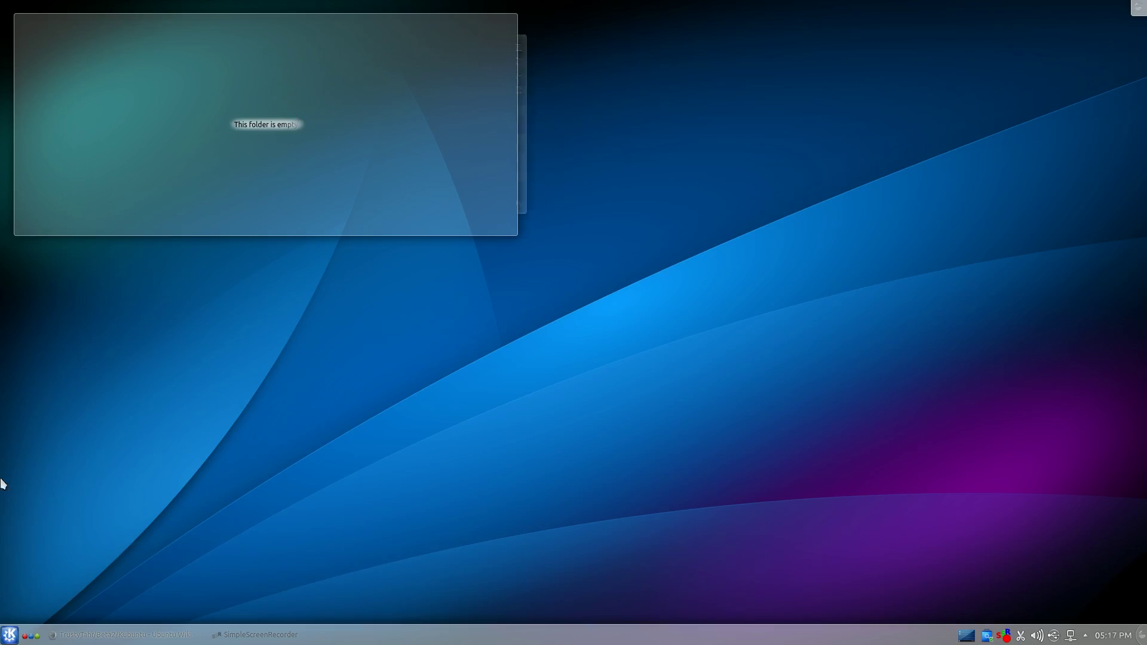
Launch Dolphin, move its window to the lower right, and go to the Desktop folder.
click(9, 635)
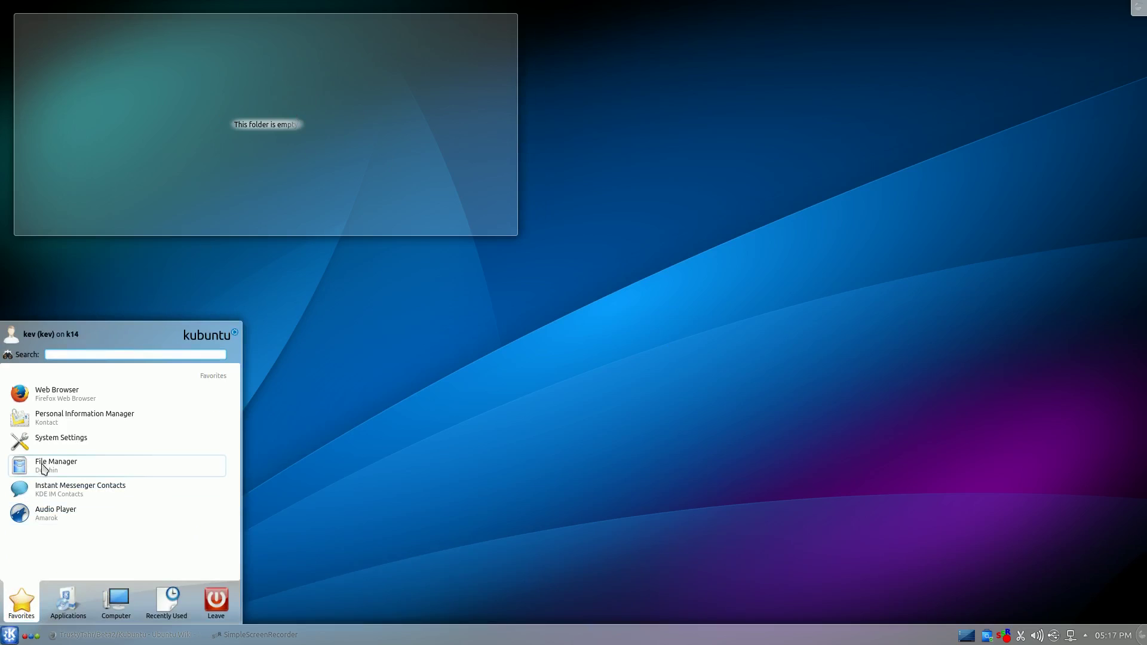
click(43, 470)
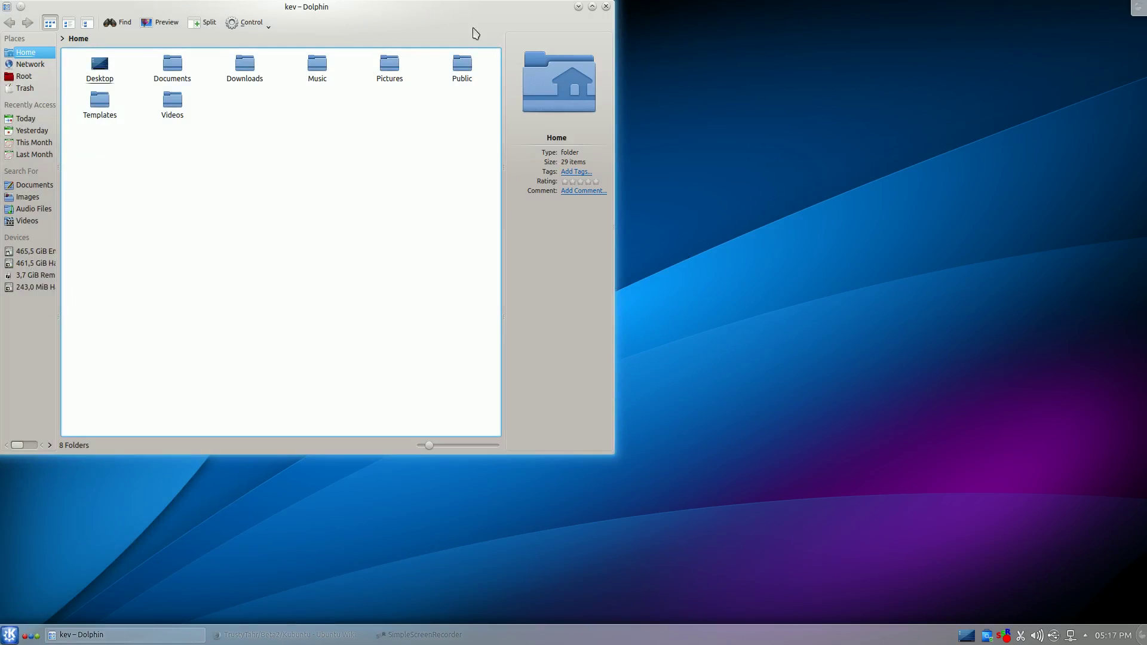
drag(476, 33, 940, 166)
click(565, 200)
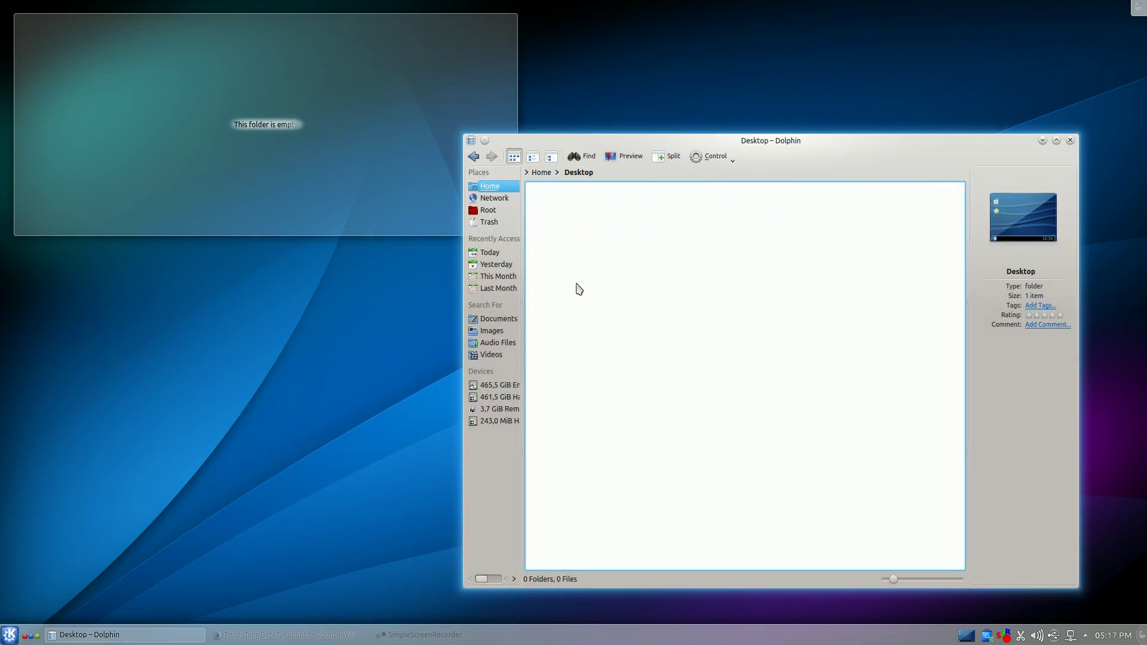
Create a new LibreOffice Calc spreadsheet in Desktop with the default name.
right_click(581, 279)
mouse_move(717, 288)
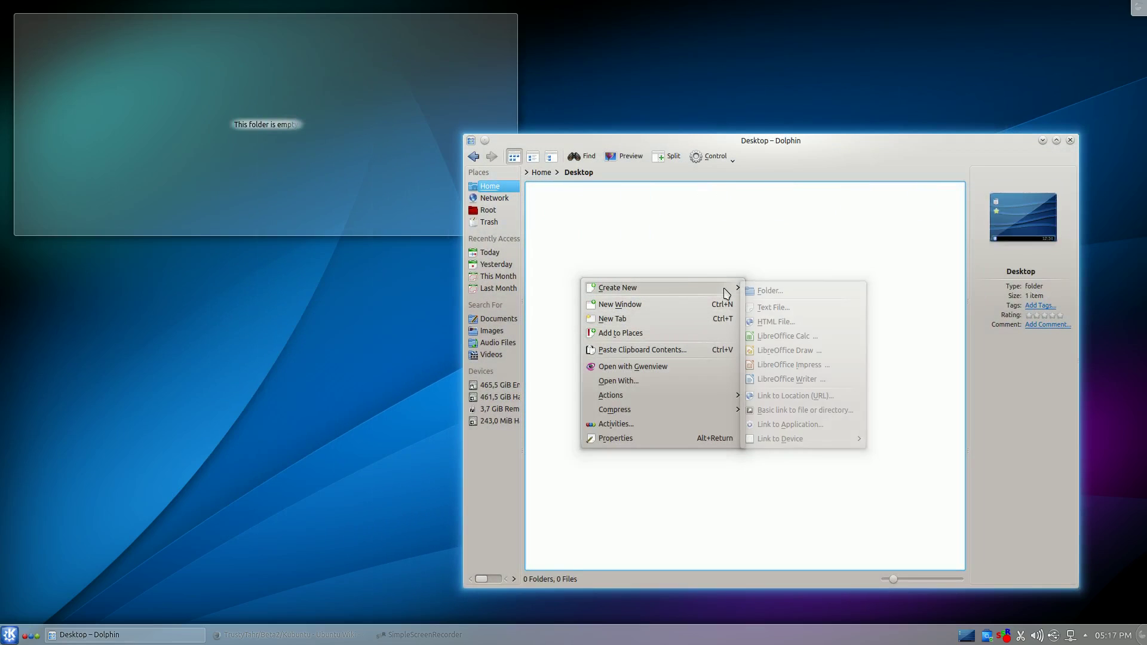
click(777, 330)
click(756, 383)
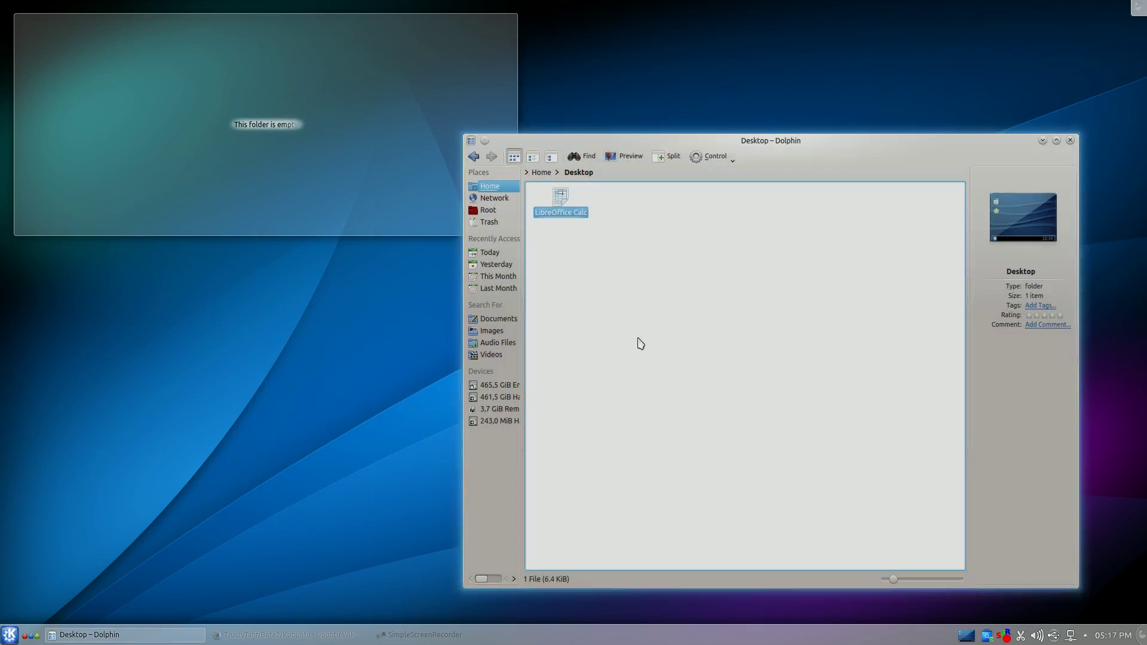
drag(145, 87, 16, 17)
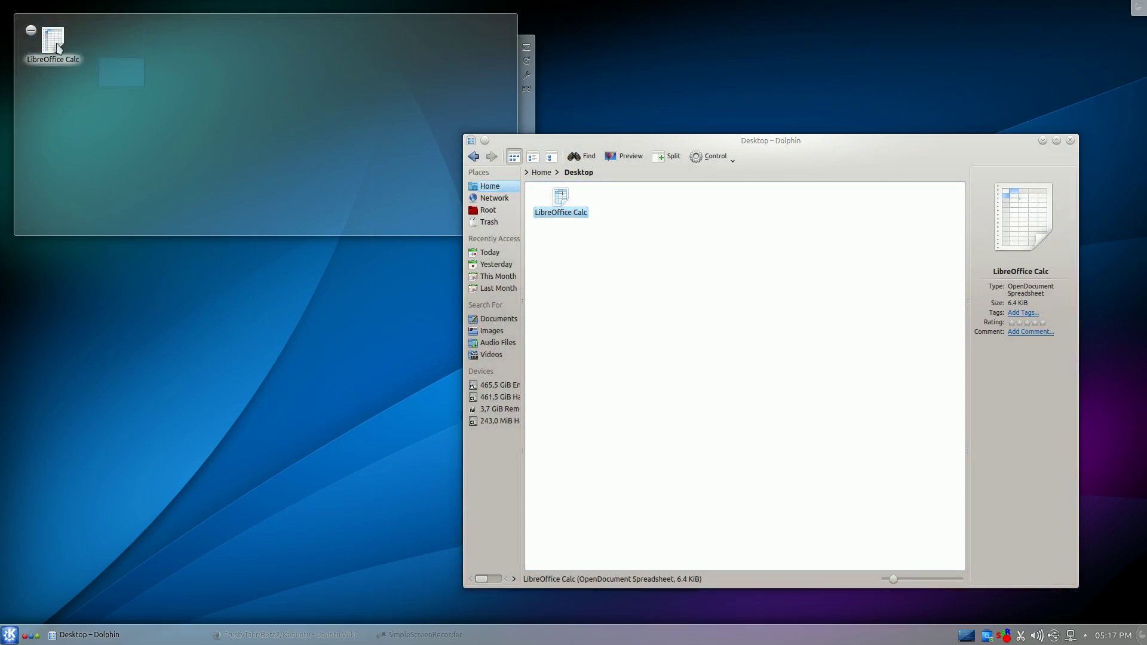
click(108, 66)
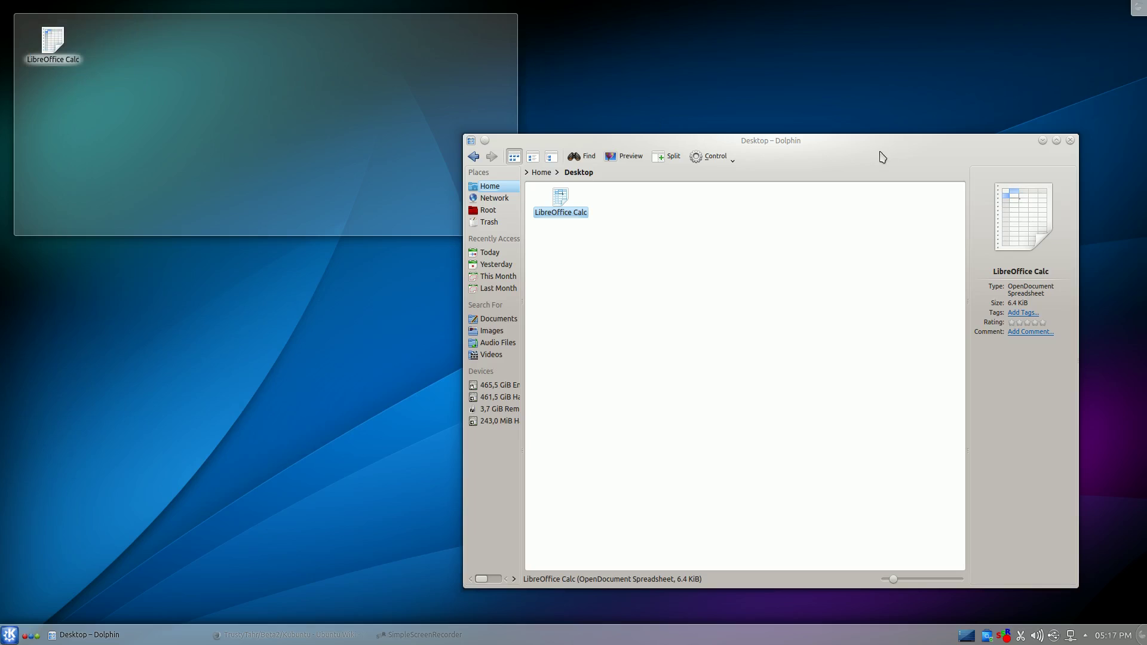
Close Dolphin, nudge the folder view widget, and restore the Big Buck Bunny Firefox window.
click(1071, 140)
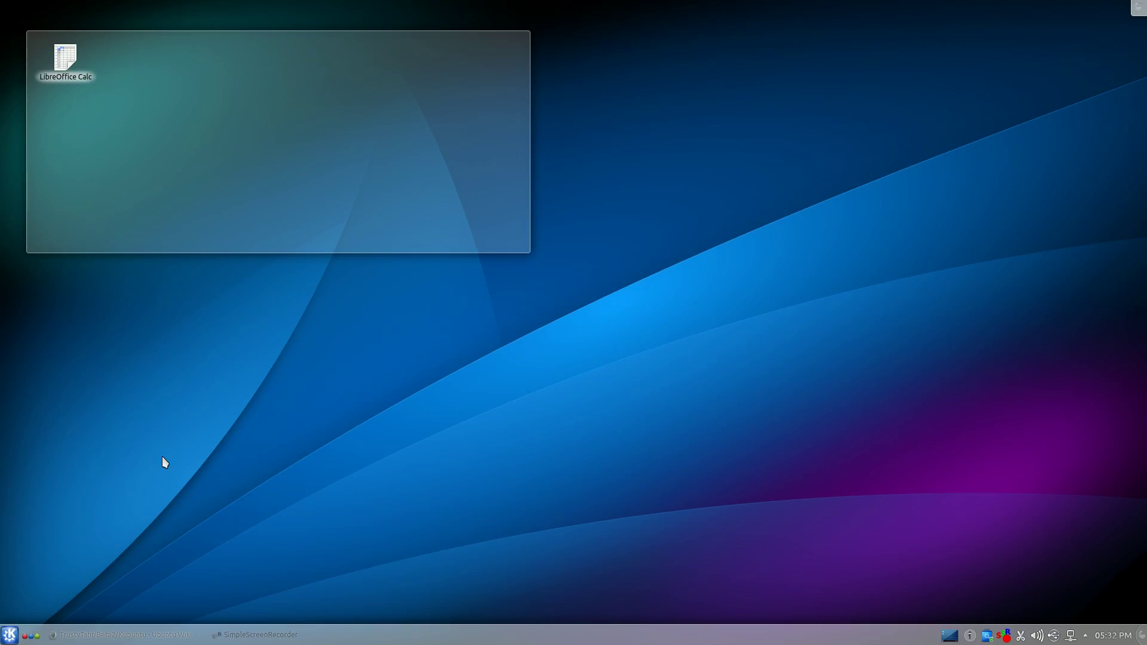
mouse_move(535, 167)
mouse_move(536, 170)
mouse_down()
mouse_move(755, 338)
mouse_move(661, 331)
mouse_move(540, 154)
mouse_move(495, 175)
mouse_move(531, 152)
mouse_up()
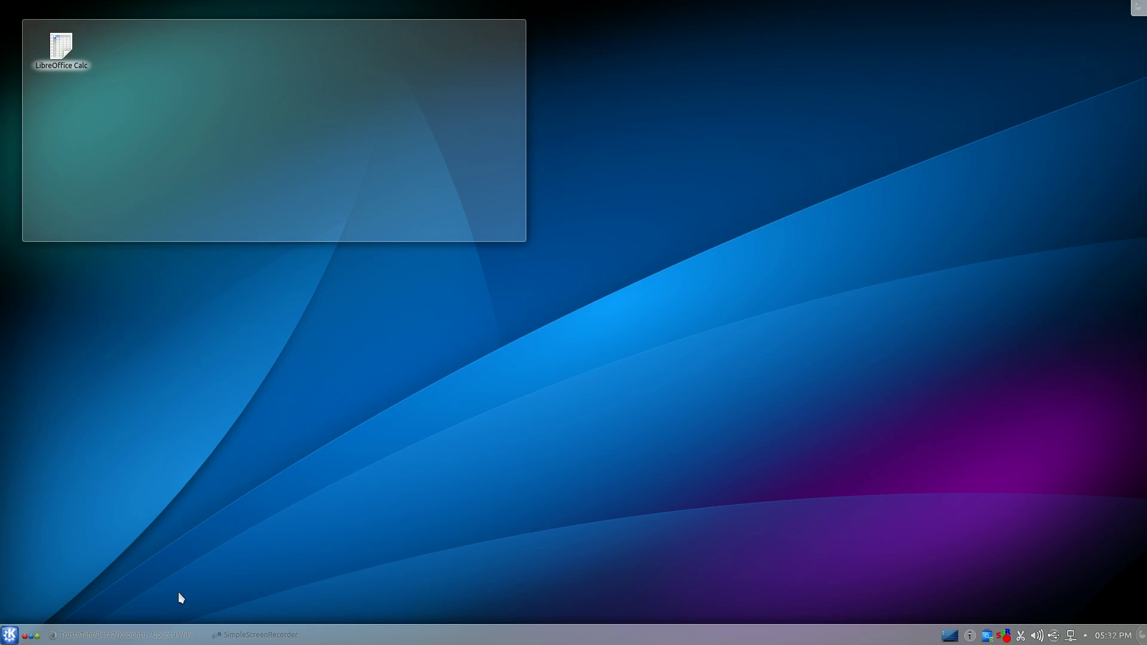
click(137, 634)
Play Big Buck Bunny, skip to about 1:57, view full screen, pause at 2:03, then minimize Firefox.
click(299, 78)
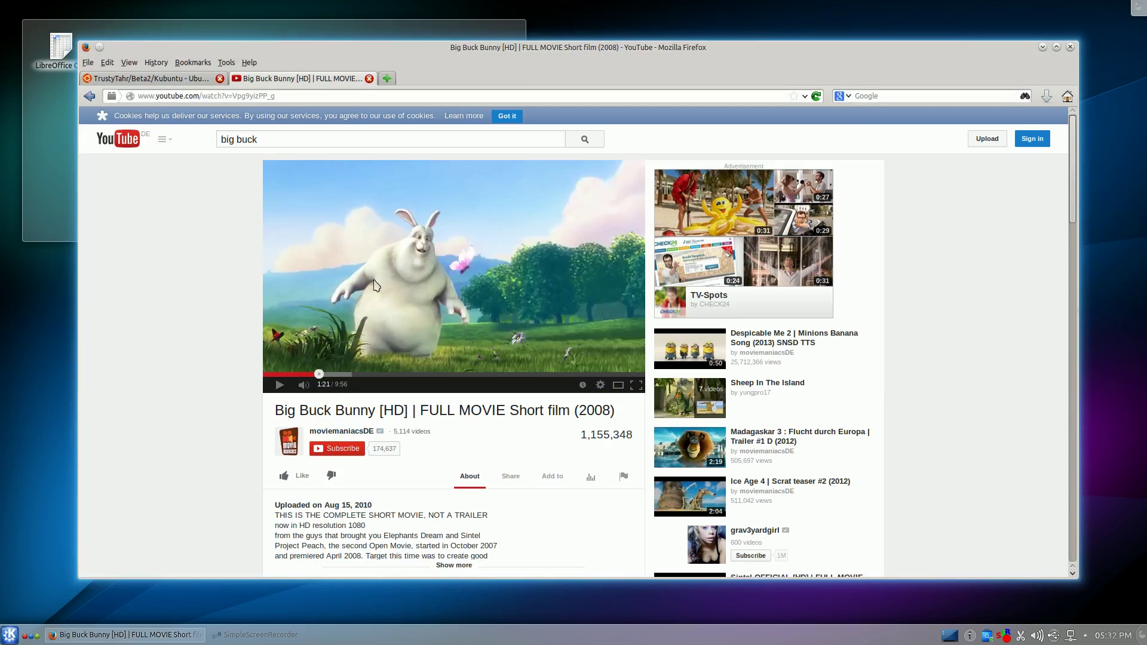
click(376, 285)
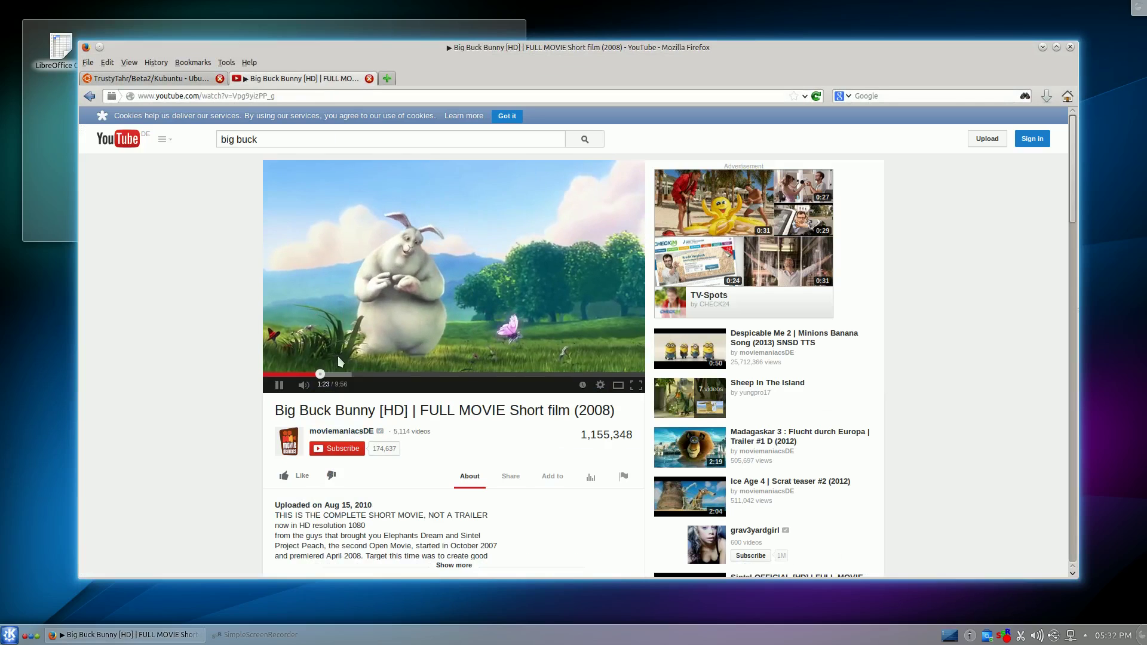
click(341, 374)
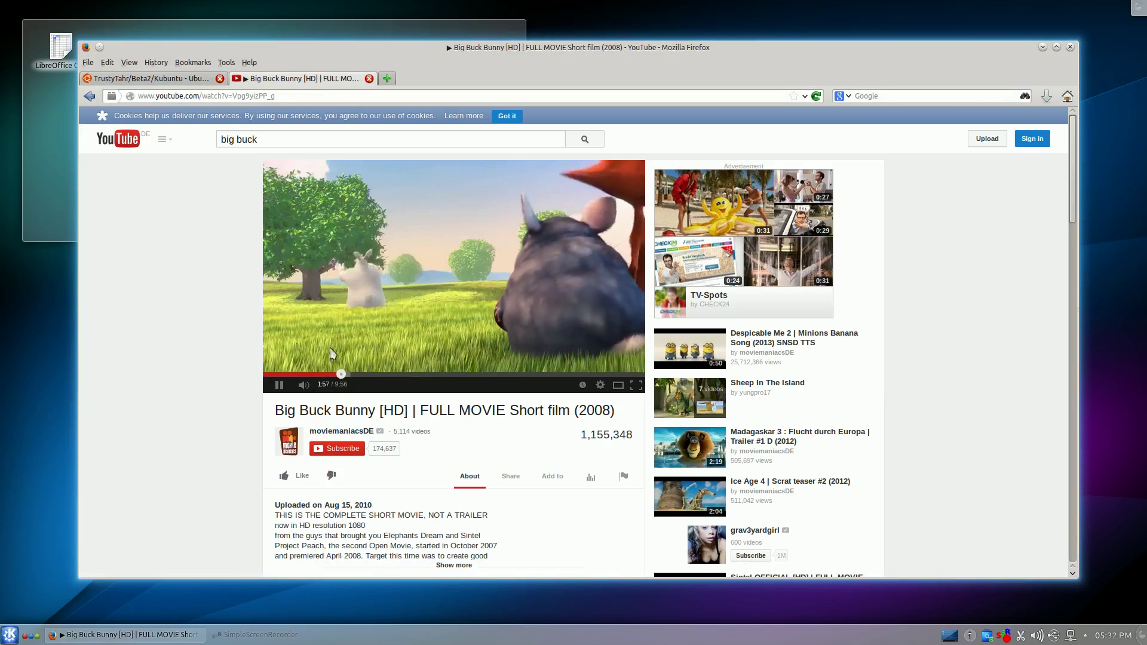
click(637, 385)
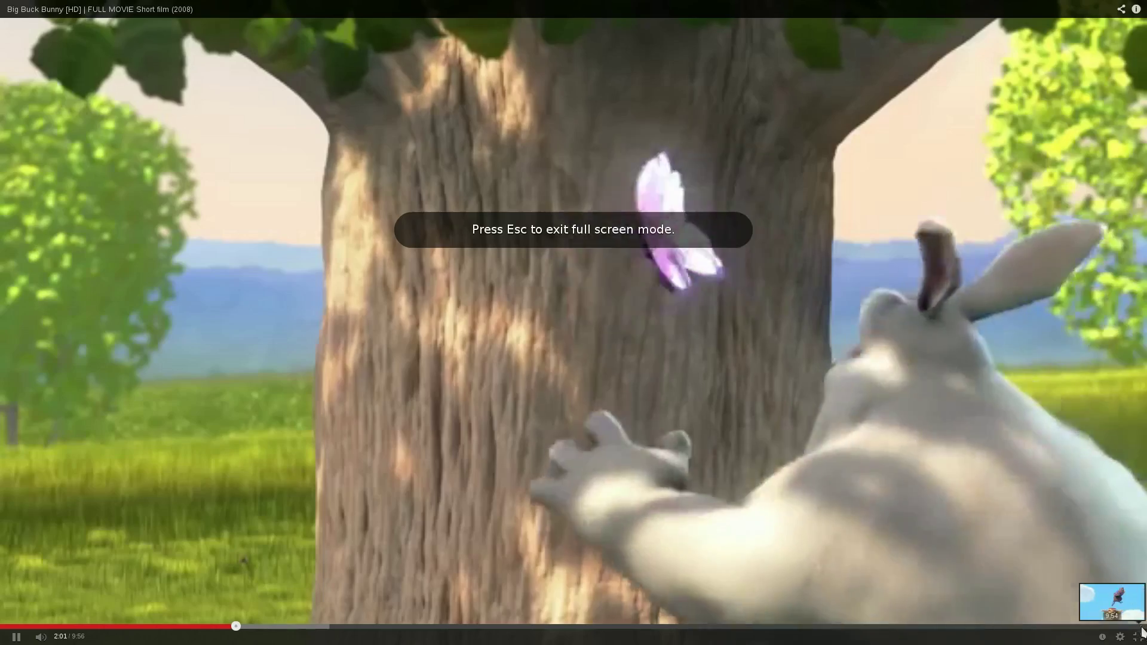
click(1139, 634)
key(space)
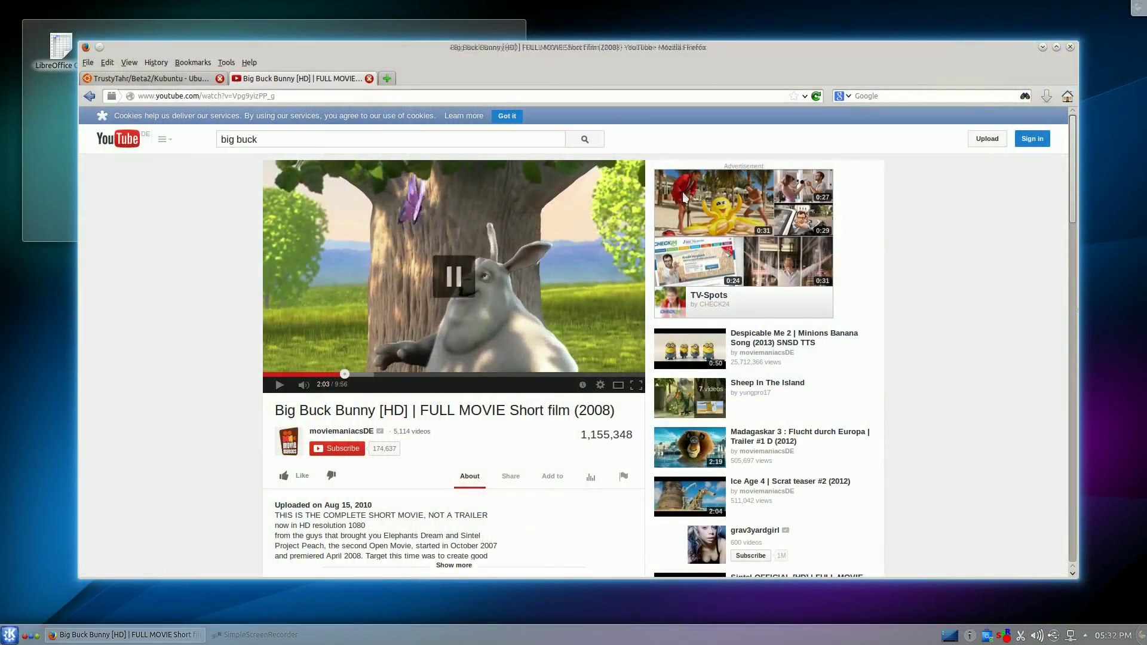
click(1043, 46)
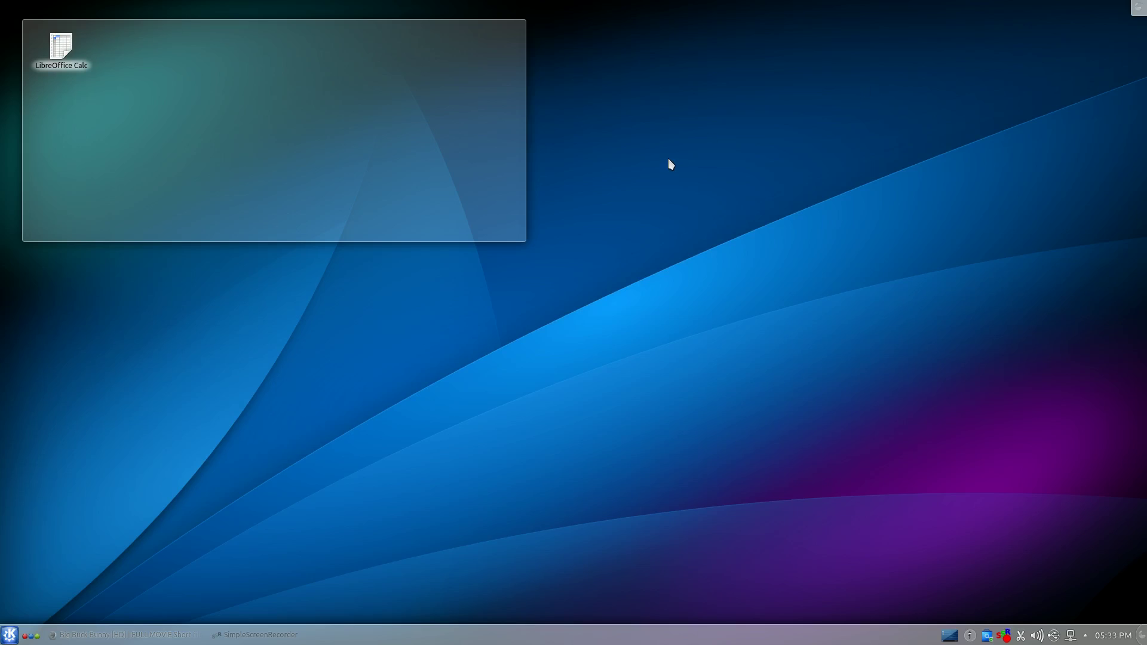
Launch System Settings from Kickoff and drag its window toward the screen's middle.
mouse_move(509, 185)
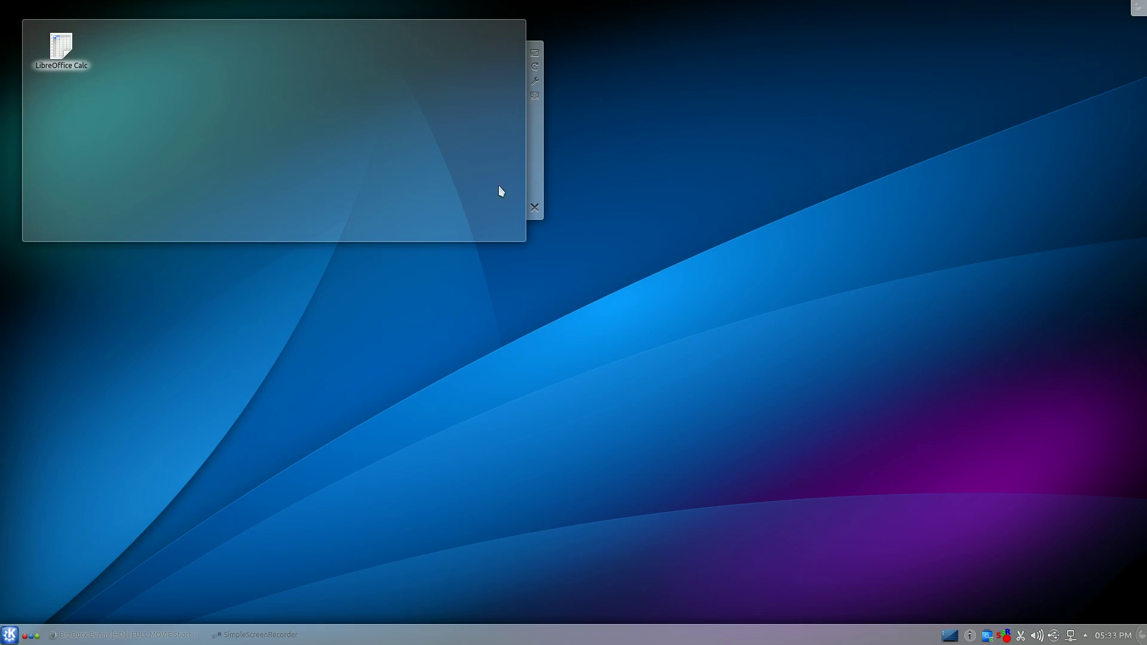
click(9, 635)
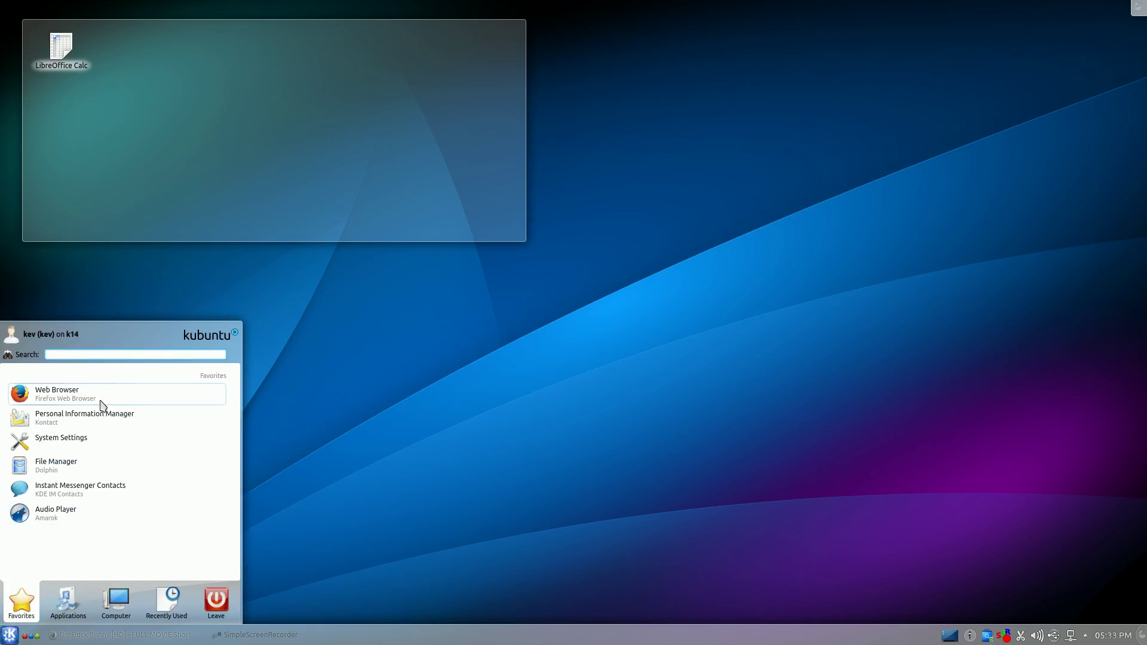
click(94, 437)
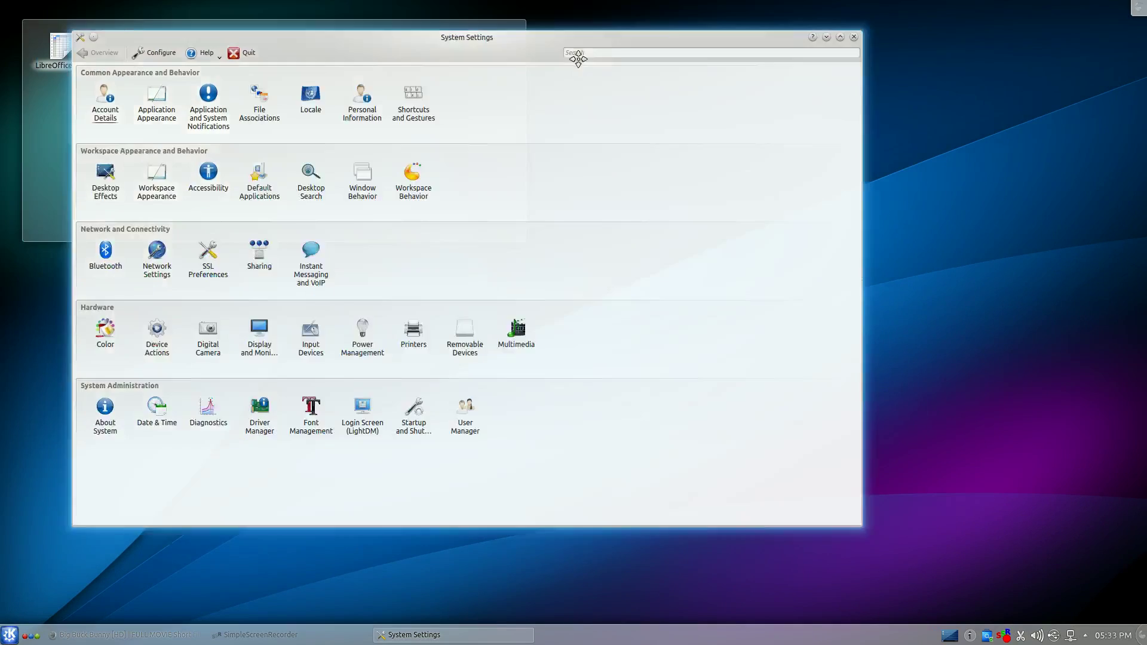
drag(578, 58, 668, 90)
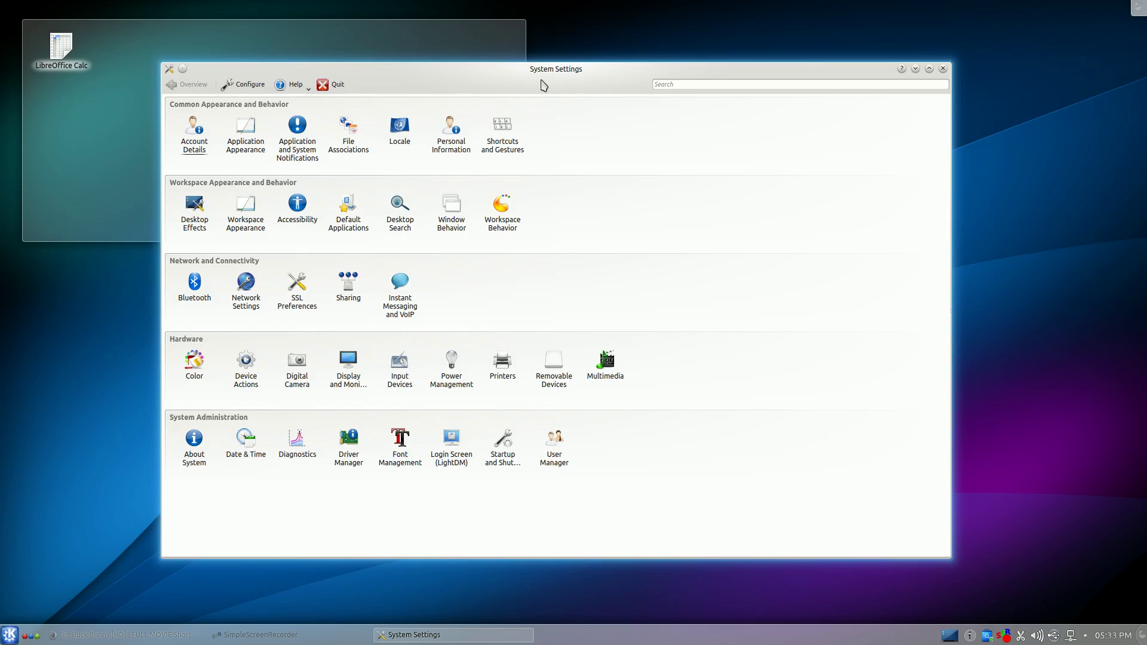
drag(544, 86, 571, 90)
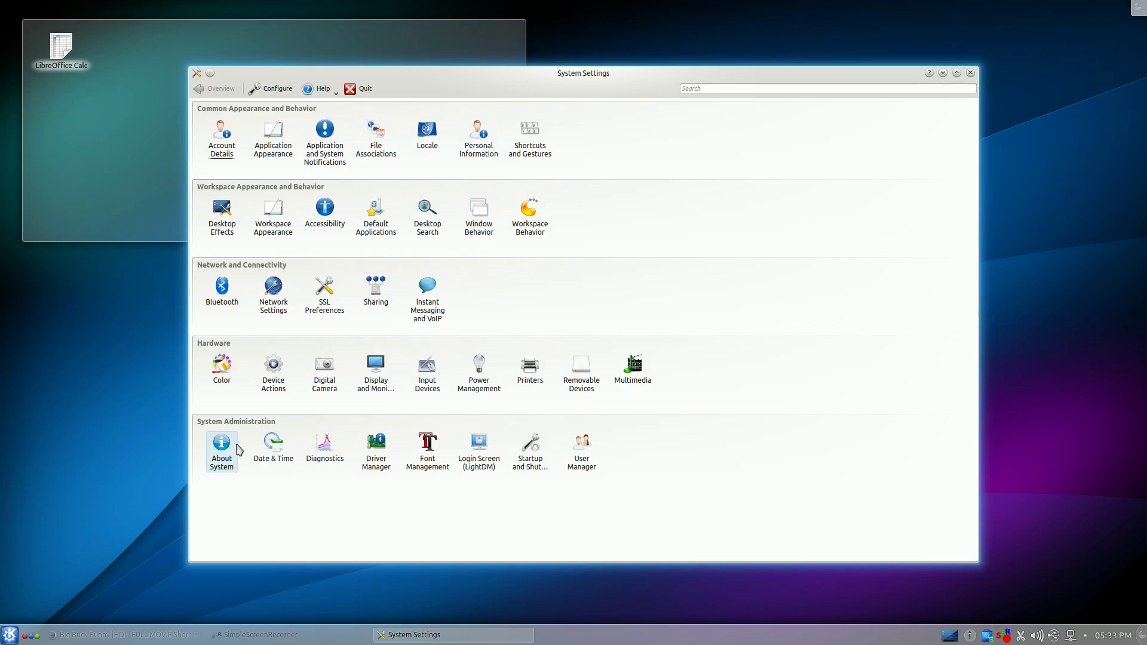
drag(217, 512, 318, 508)
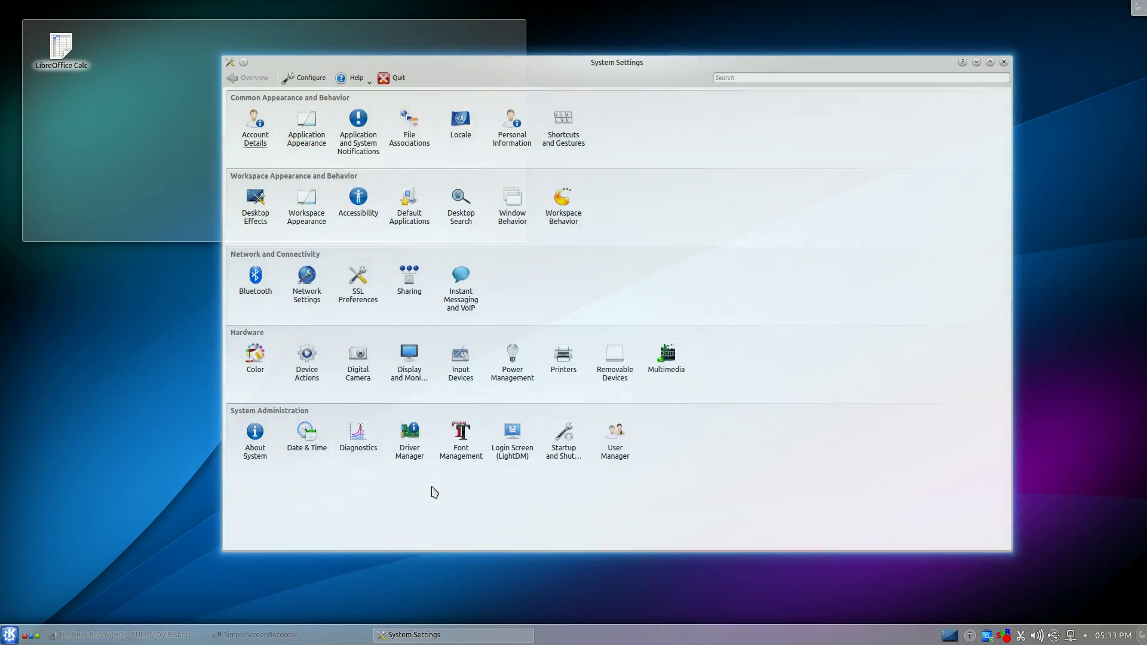
drag(729, 142, 734, 146)
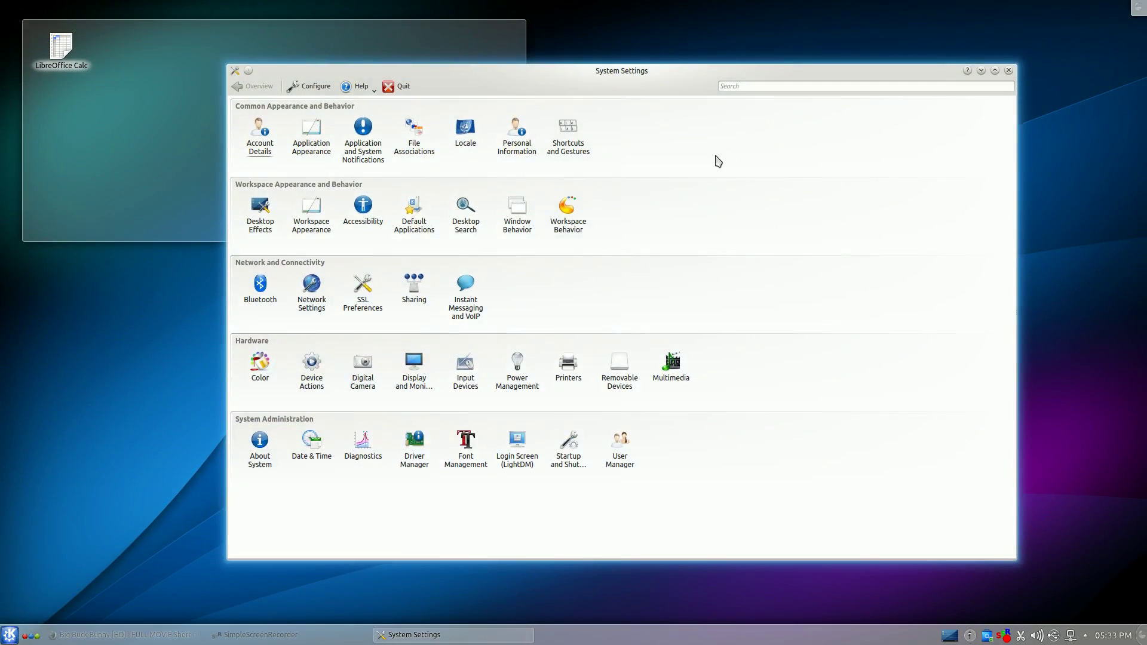